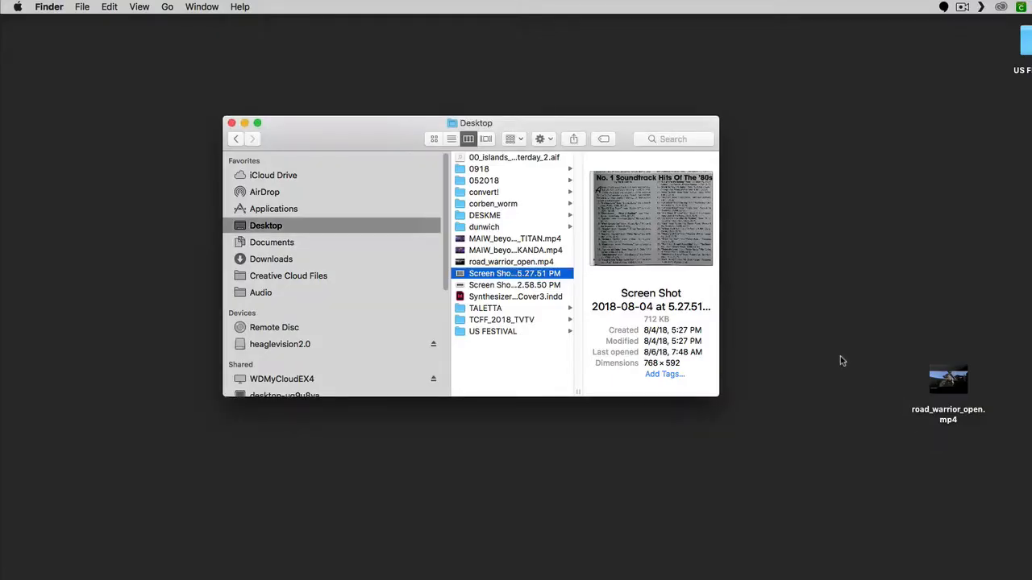
# Step: Reposition road_warrior_open.mp4 on the desktop and open it with VLC
pyautogui.moveTo(947, 377); pyautogui.dragTo(736, 478)
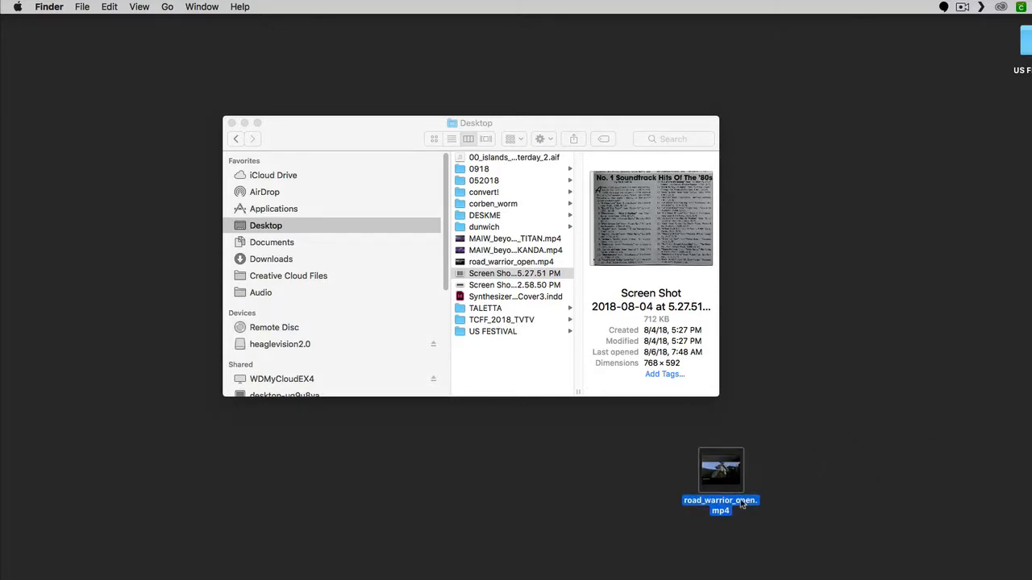
pyautogui.rightClick(740, 485)
pyautogui.moveTo(795, 411)
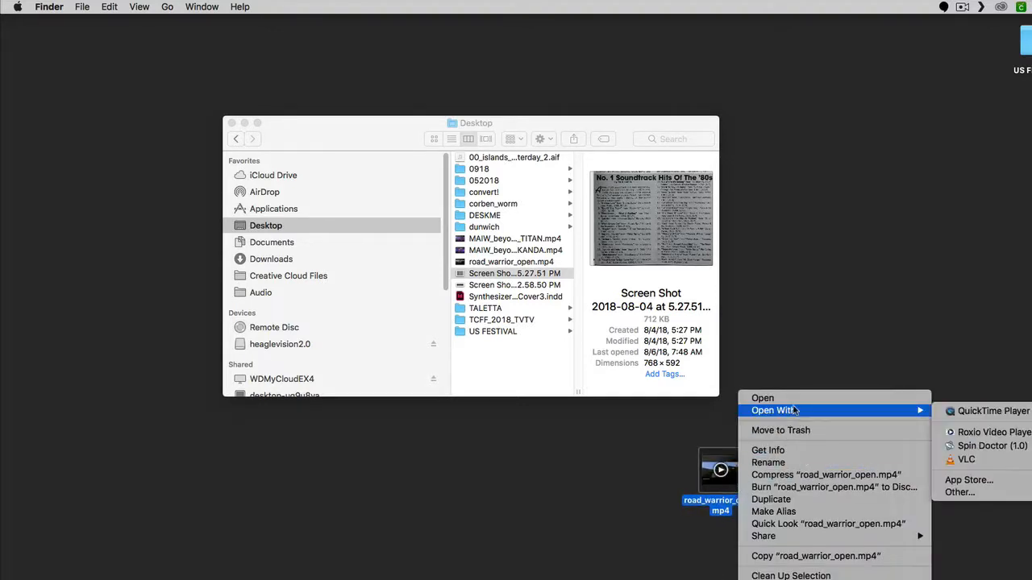
pyautogui.click(985, 465)
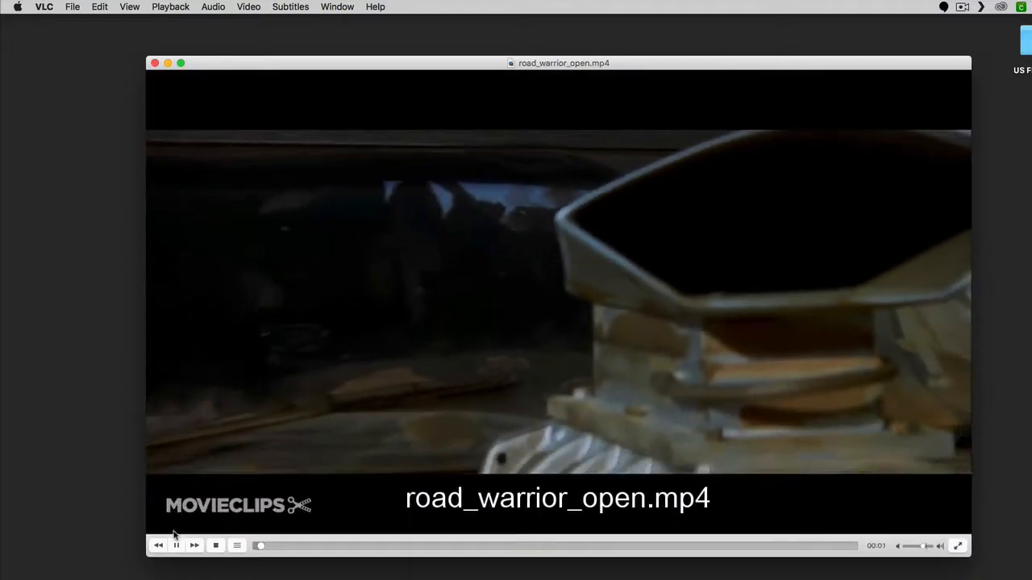
# Step: Pause the video, mute its sound, and move the player window toward the screen's upper-left area
pyautogui.click(176, 547)
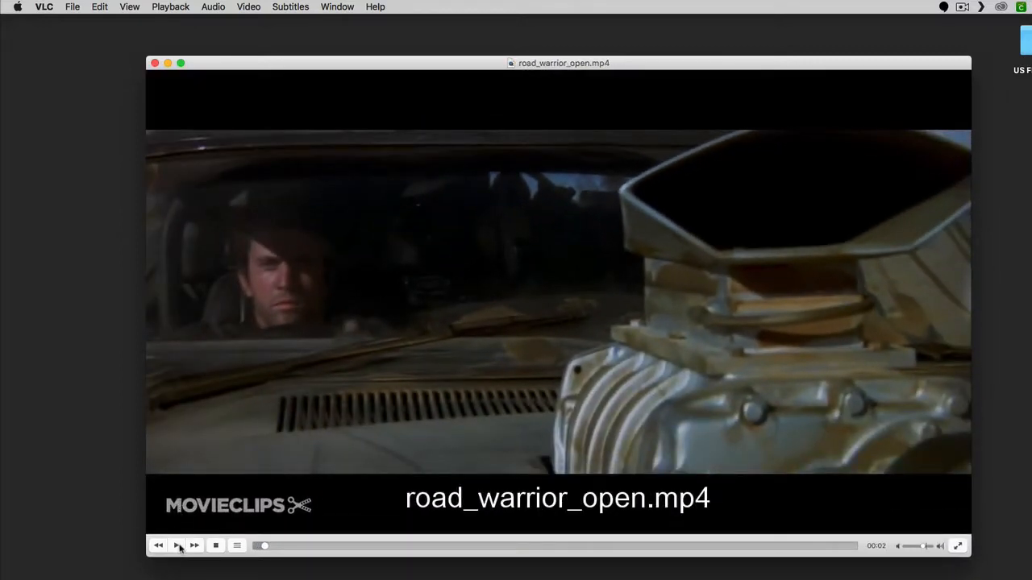
pyautogui.press('super+alt+Down')
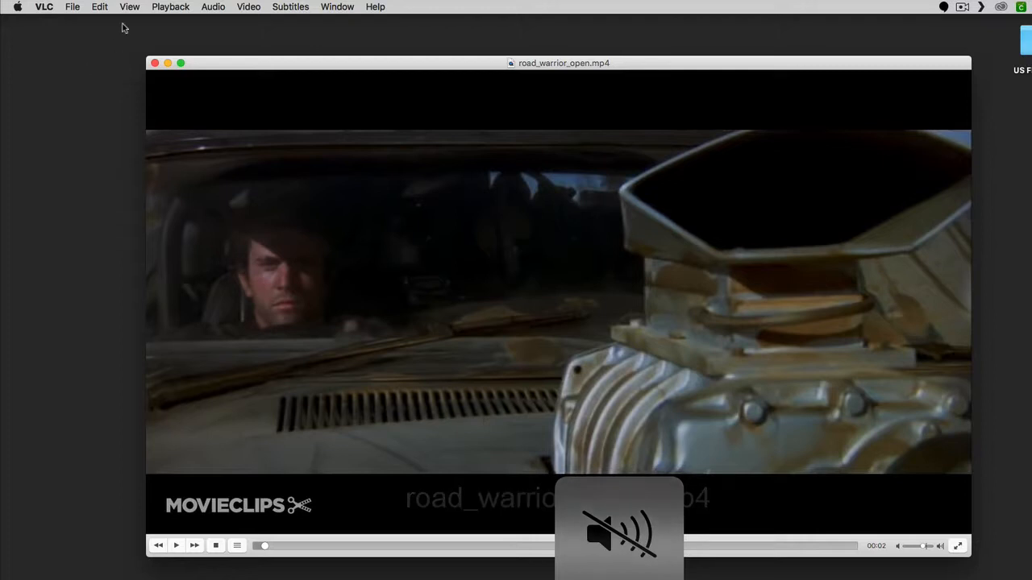
pyautogui.moveTo(278, 73); pyautogui.dragTo(189, 62)
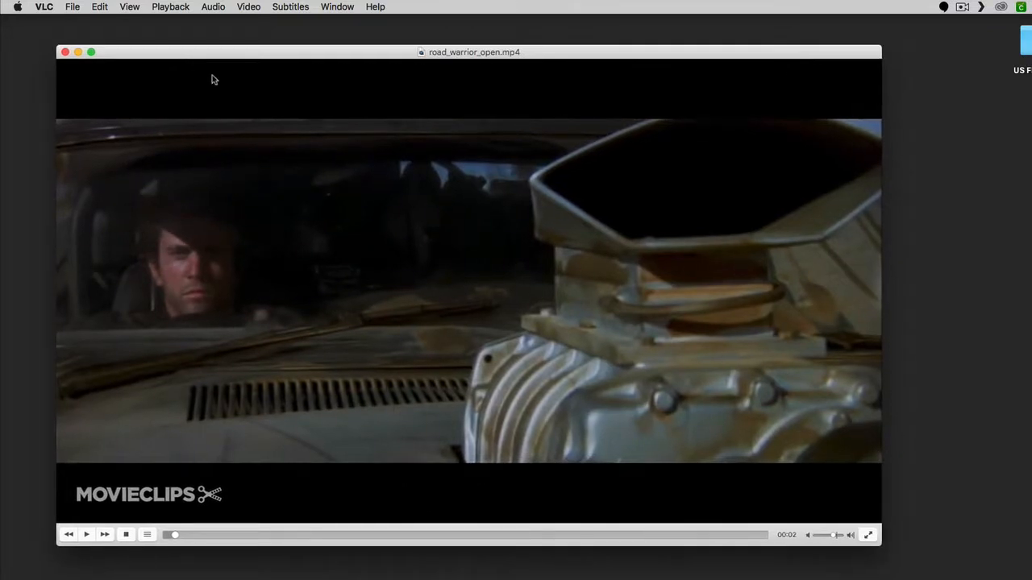
# Step: Set the video snapshot folder to a new Desktop folder named RW_STILLS and save the preferences
pyautogui.click(42, 7)
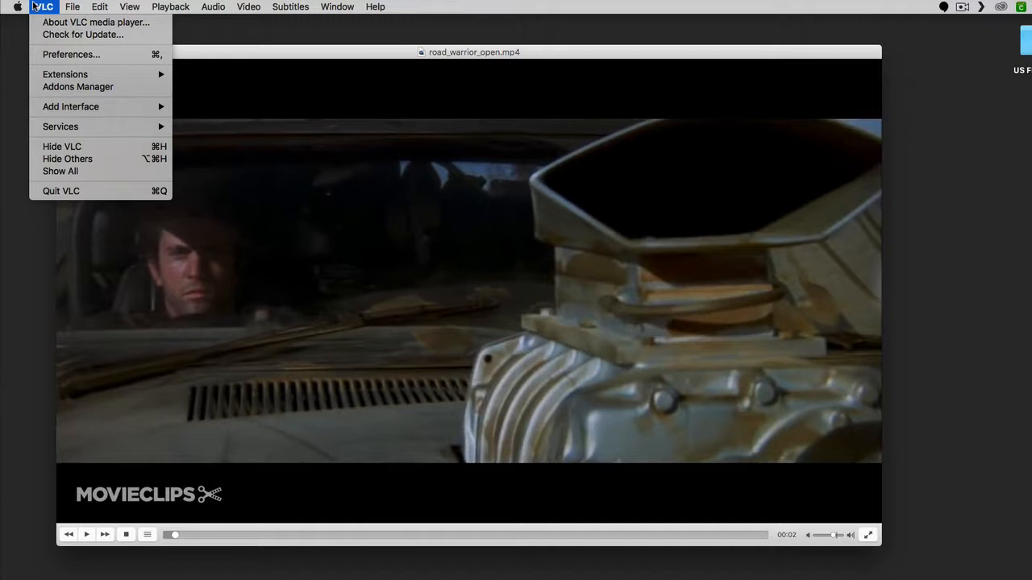
pyautogui.click(80, 55)
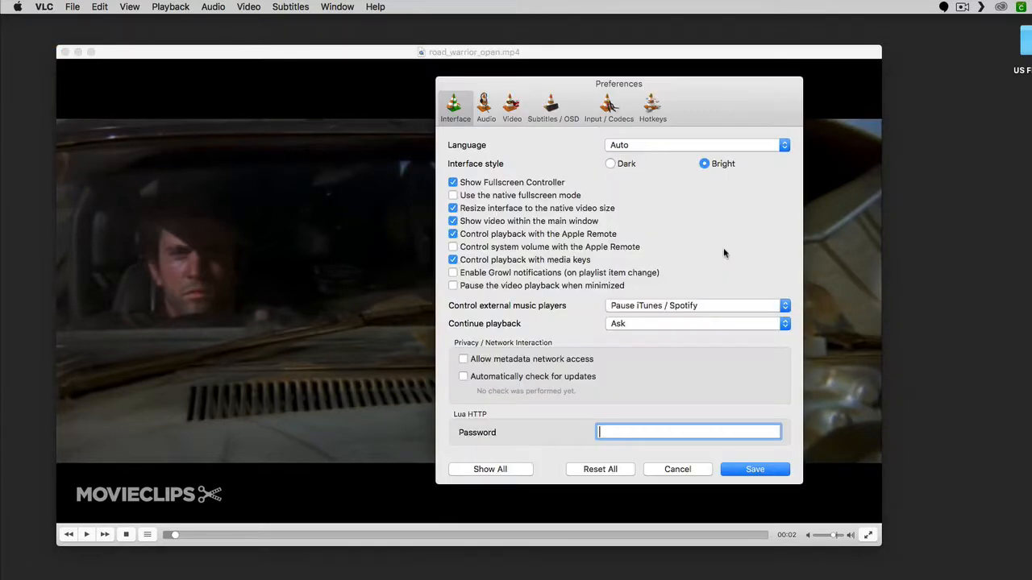
pyautogui.click(512, 109)
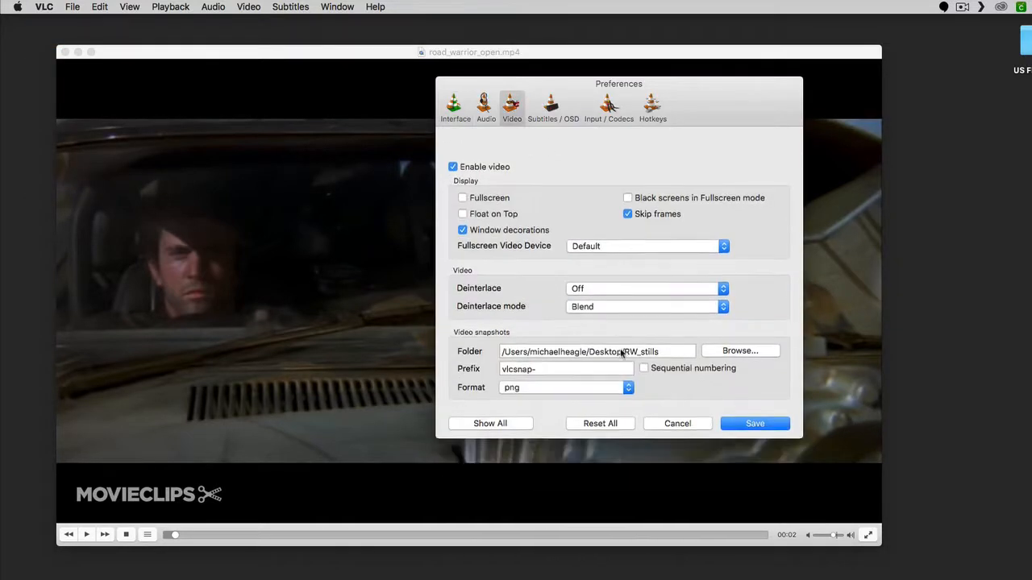
pyautogui.click(736, 328)
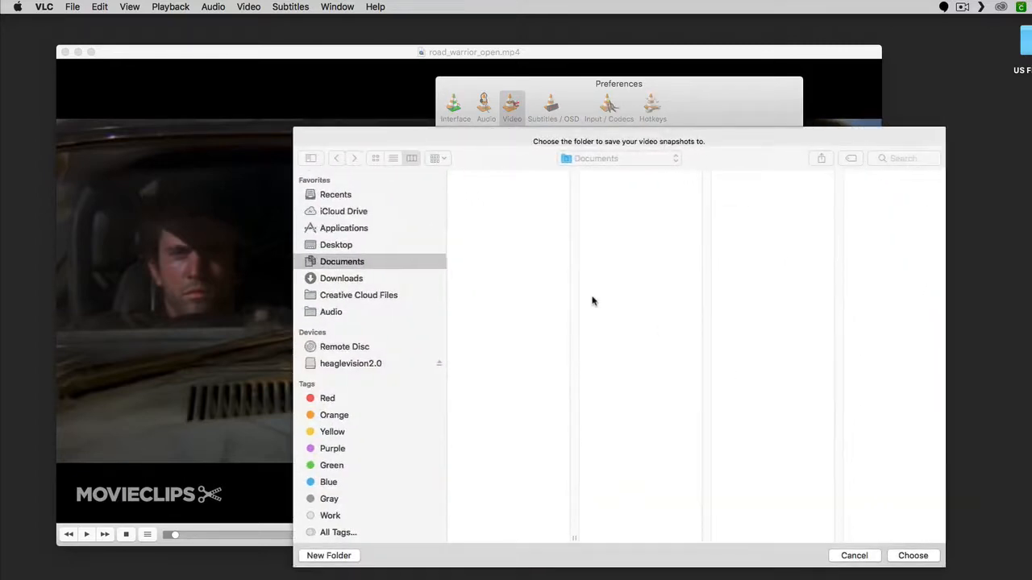
pyautogui.click(346, 245)
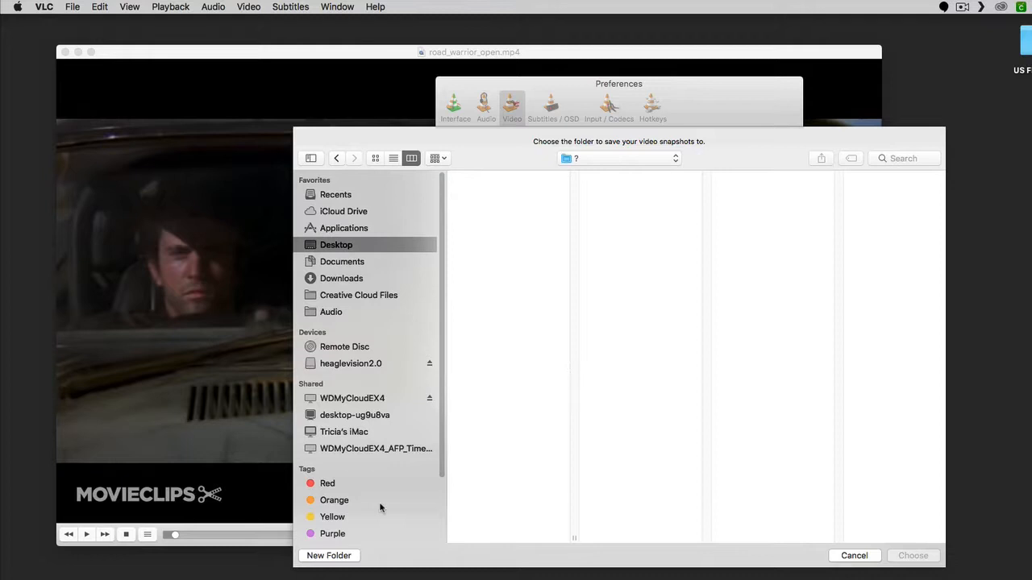
pyautogui.click(331, 556)
pyautogui.write('RW_STILLS')
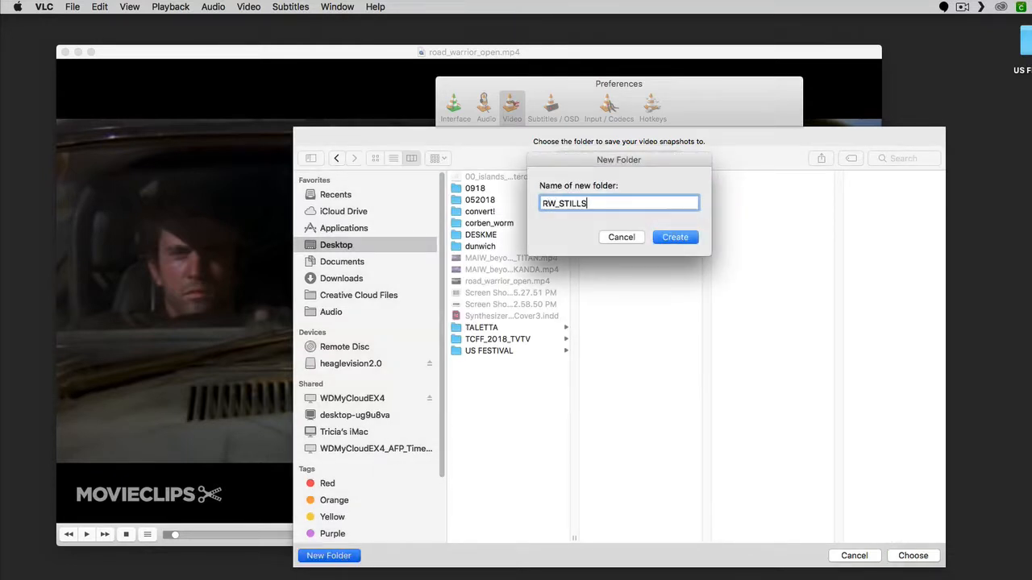
pyautogui.press('Return')
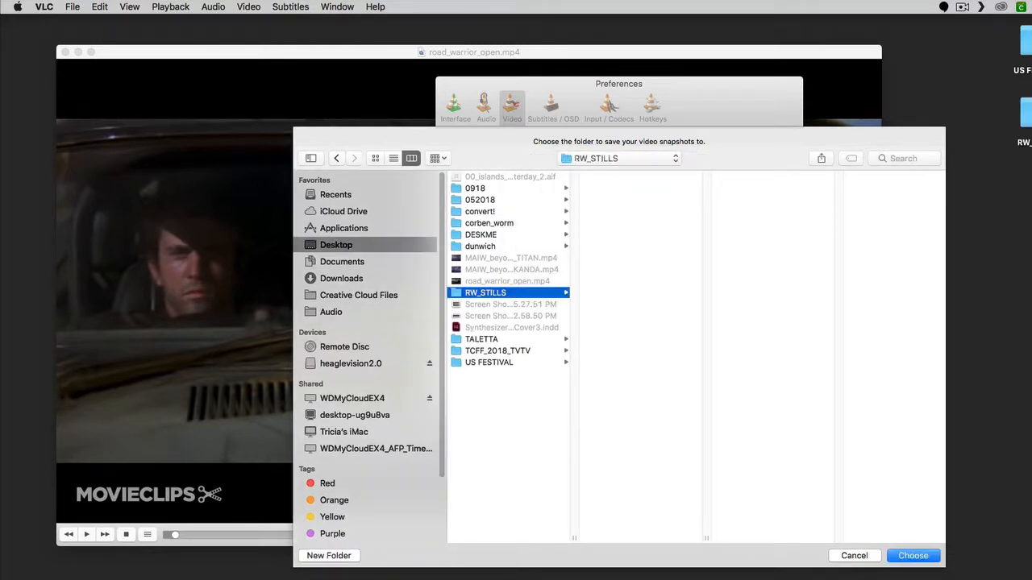
pyautogui.click(923, 557)
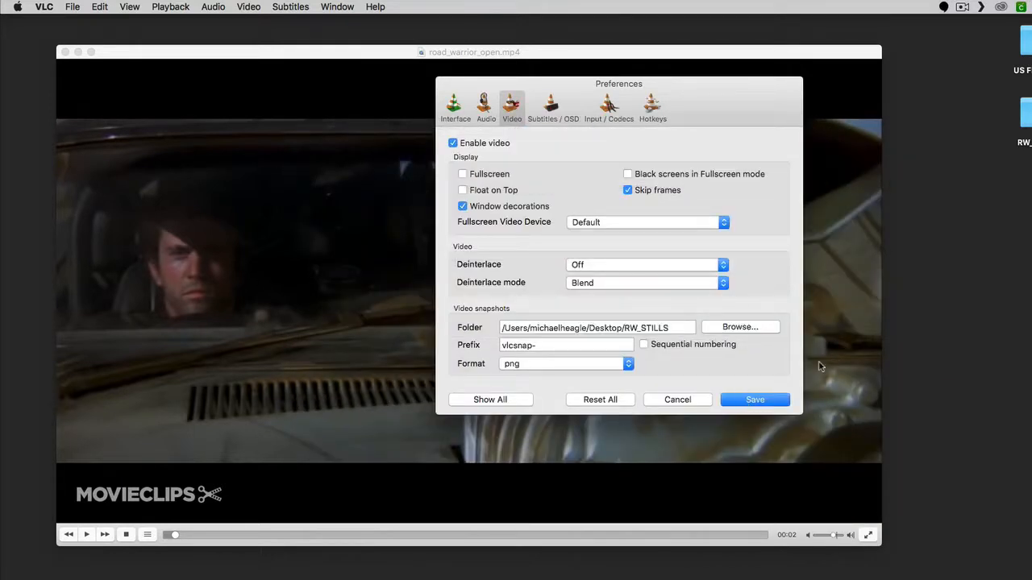
pyautogui.click(755, 399)
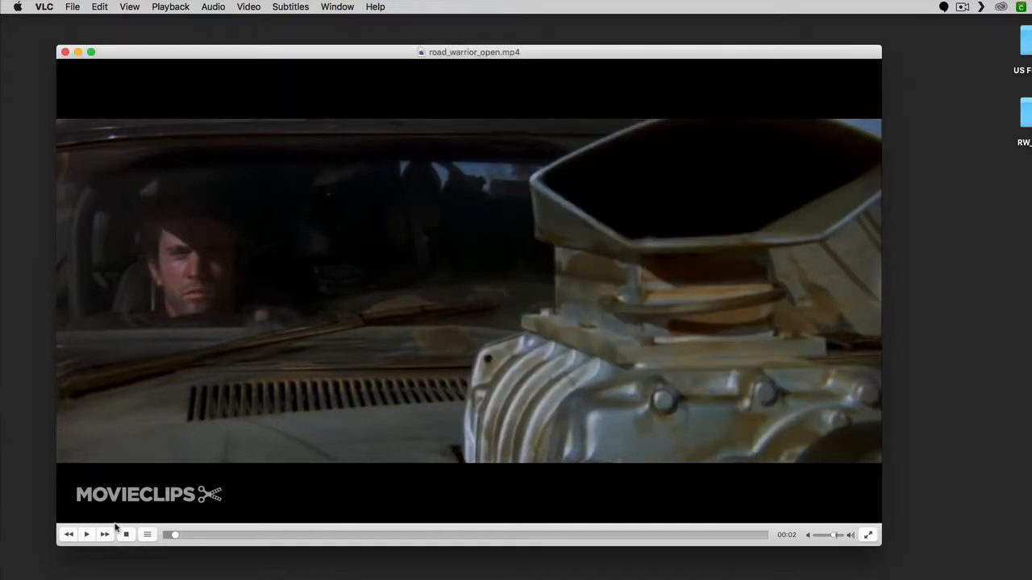
# Step: Review the clip's opening shot by playing and pausing it, rewinding to the start between passes
pyautogui.click(167, 536)
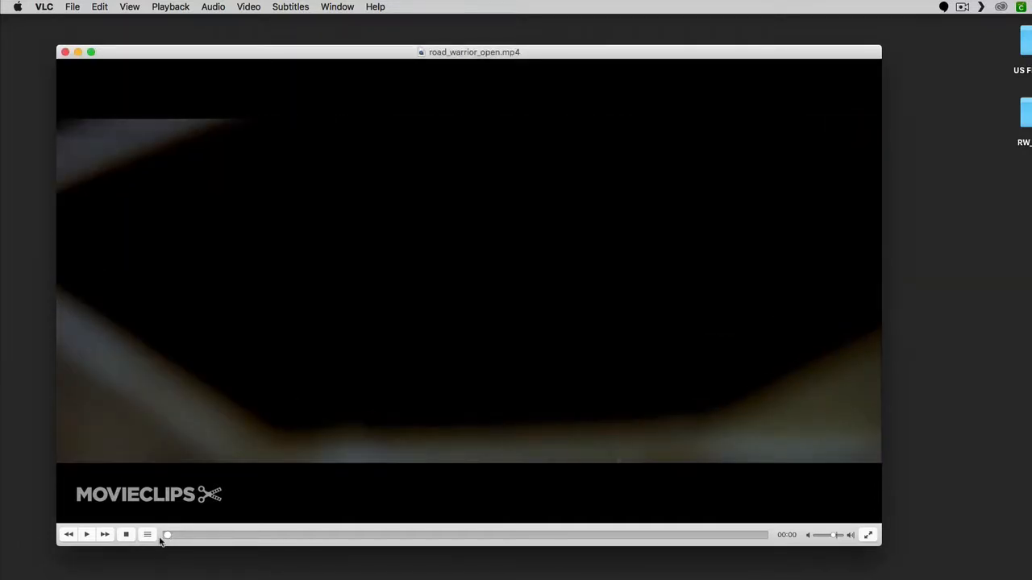
pyautogui.press('space')
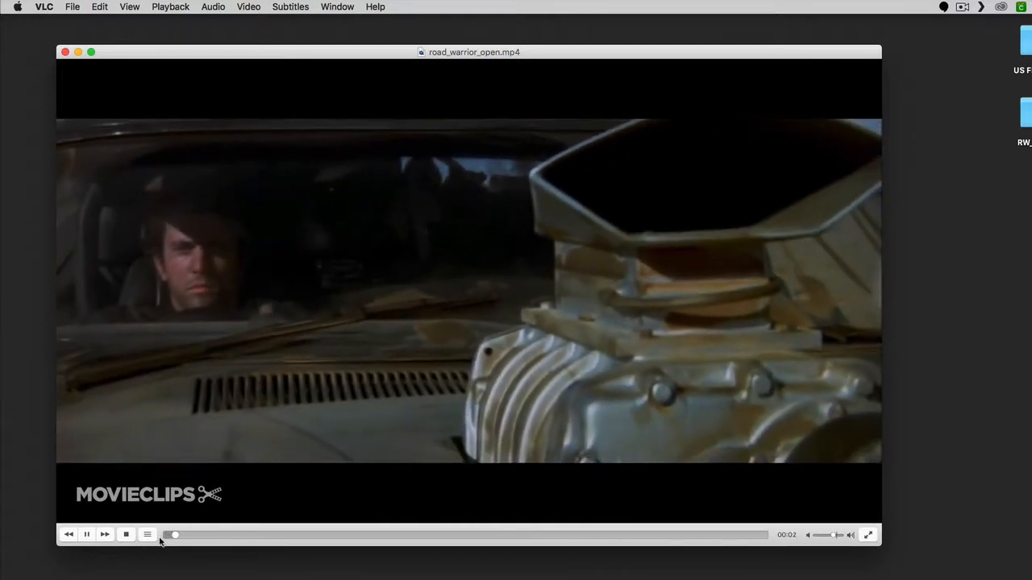
pyautogui.press('space')
pyautogui.moveTo(177, 536); pyautogui.dragTo(152, 536)
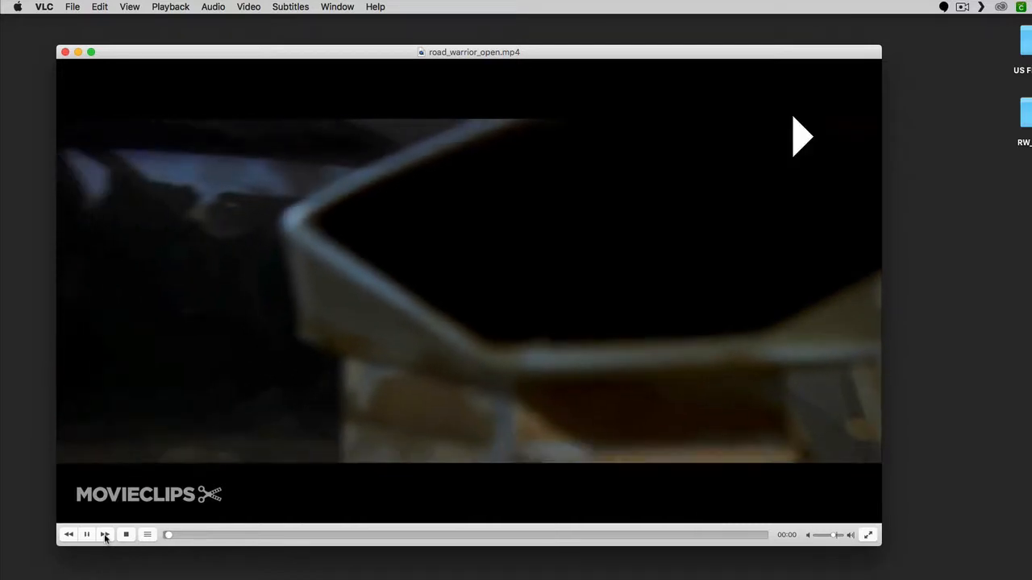
pyautogui.press('space')
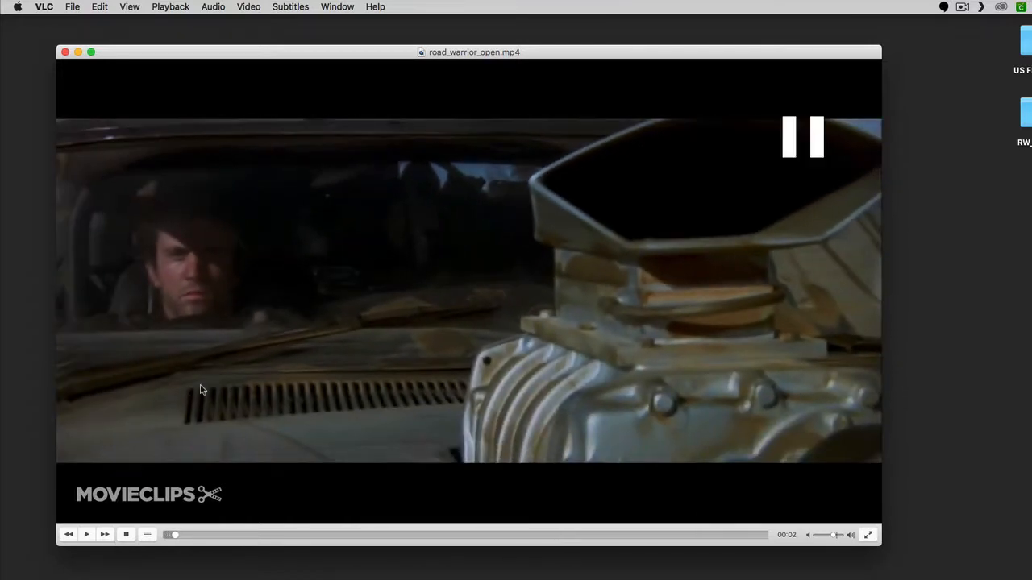
pyautogui.press('space')
pyautogui.press('space')
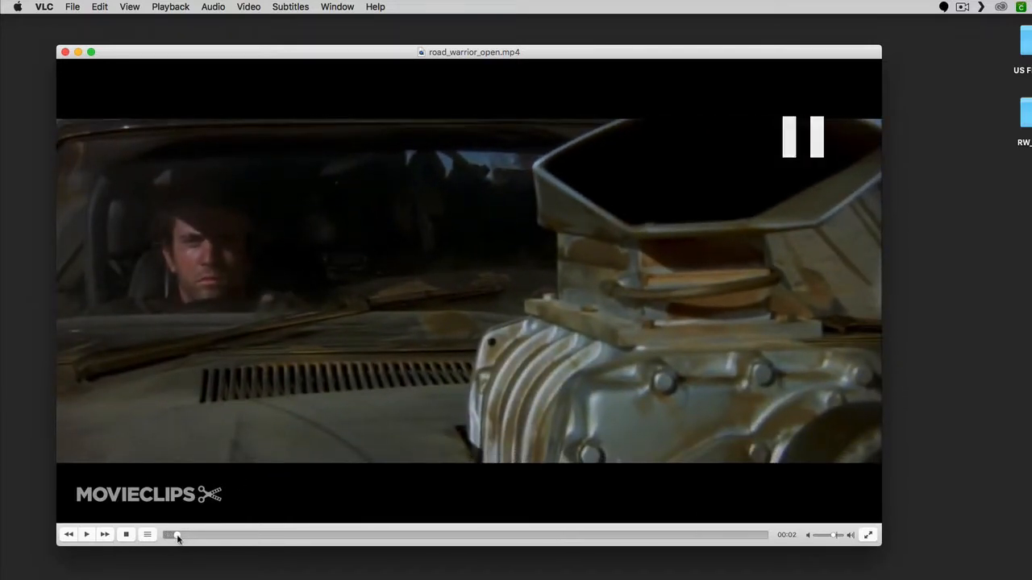
pyautogui.moveTo(178, 536); pyautogui.dragTo(140, 537)
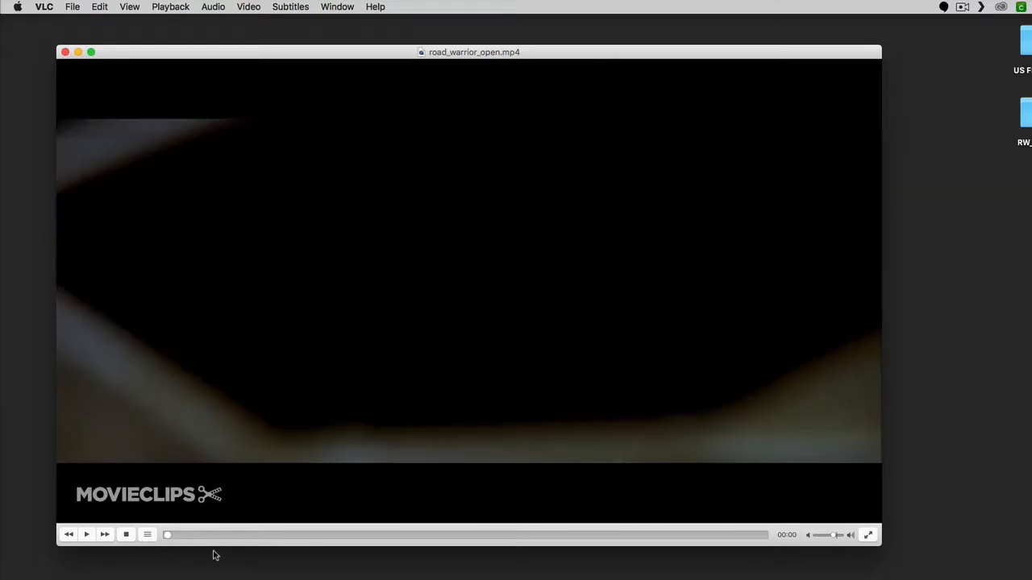
pyautogui.press('space')
pyautogui.press('space')
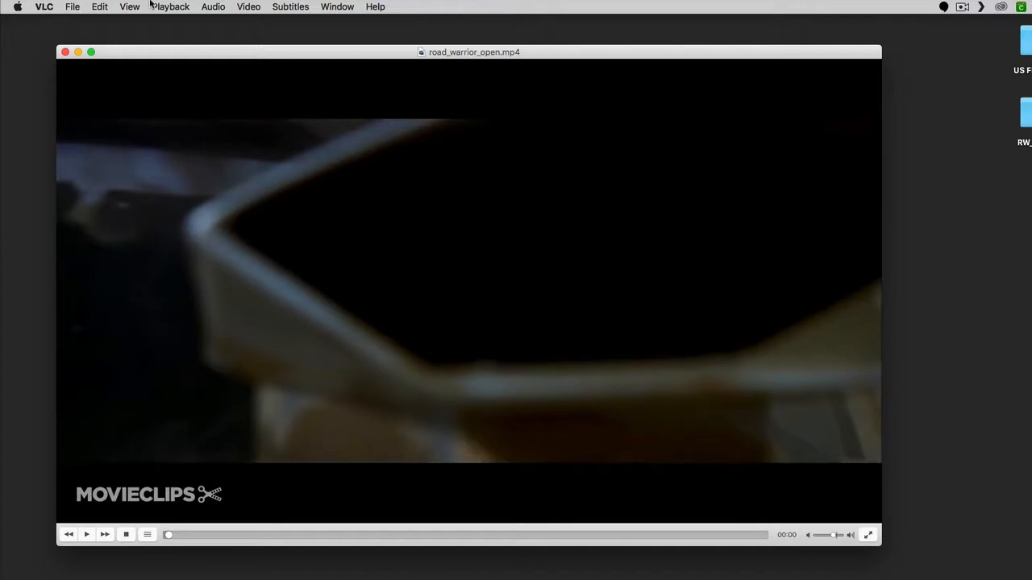
# Step: Play the clip to 00:02, pause on the shot of the driver behind the engine blower, and capture a snapshot
pyautogui.click(247, 8)
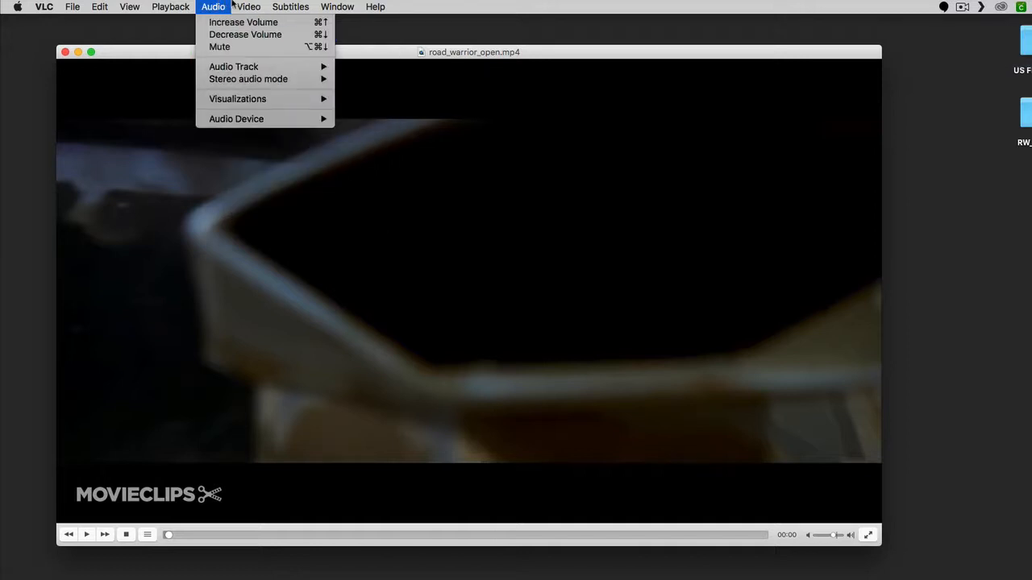
pyautogui.click(259, 102)
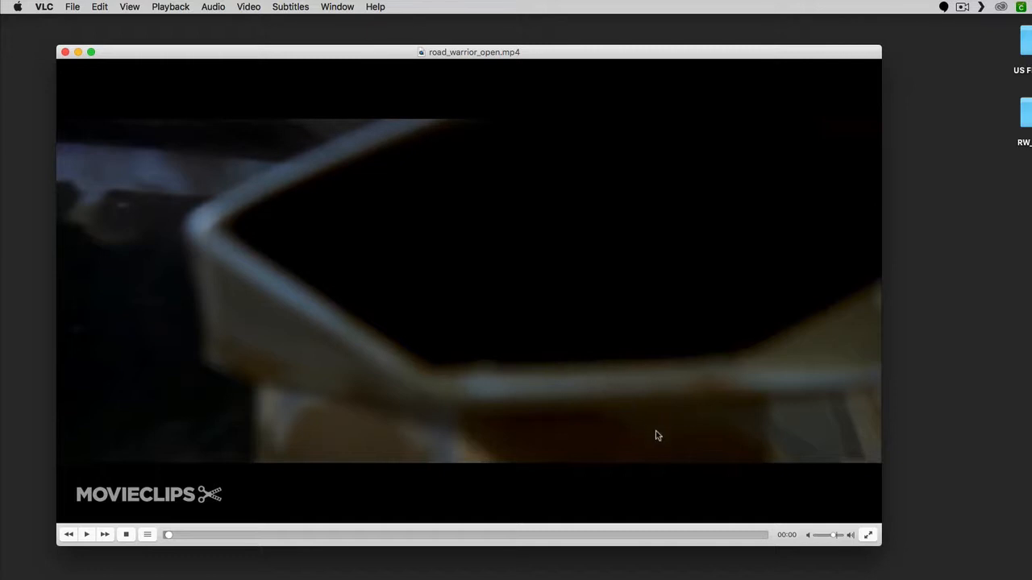
pyautogui.press('super+alt+s')
pyautogui.press('space')
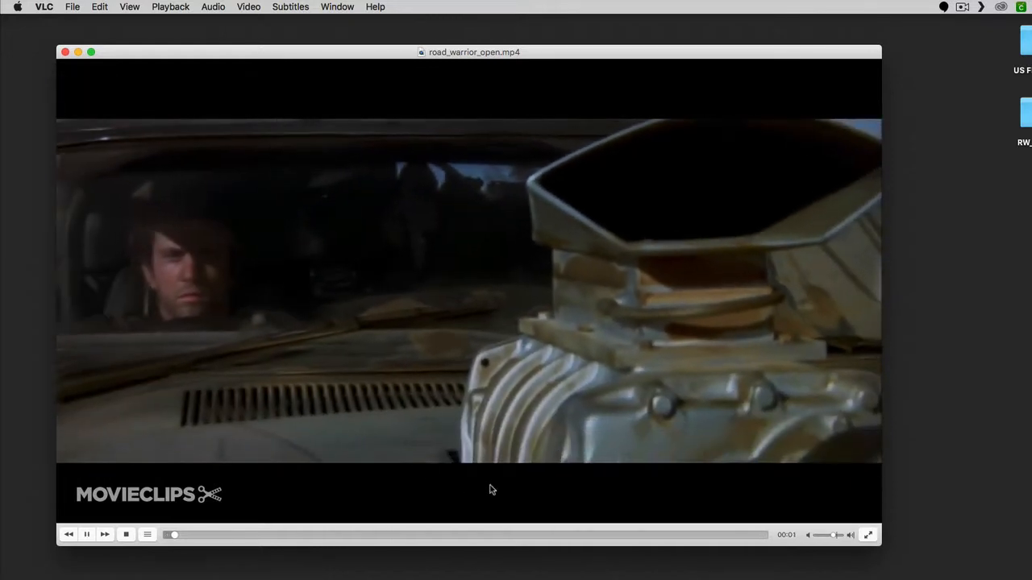
pyautogui.press('space')
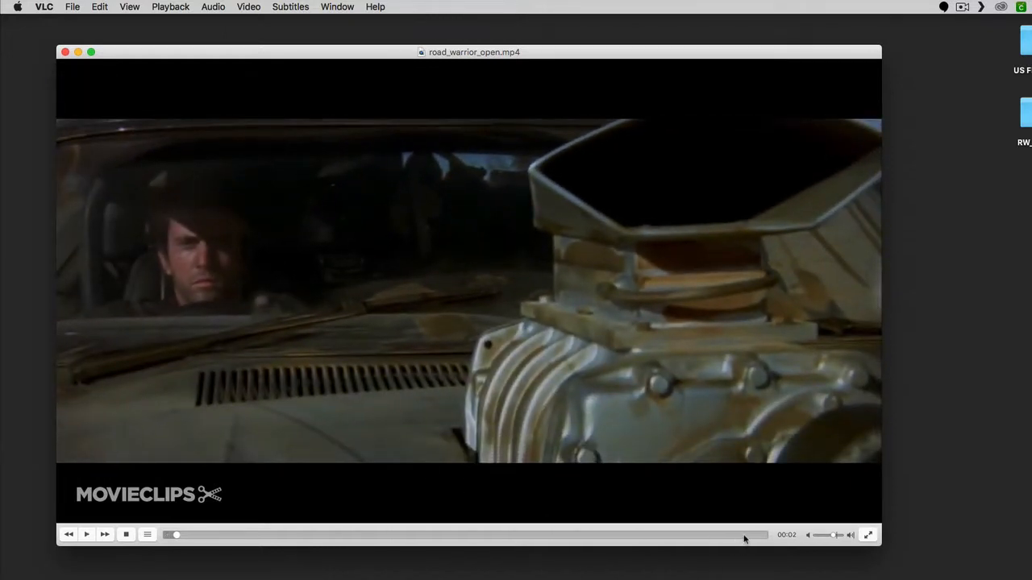
pyautogui.press('super+alt+s')
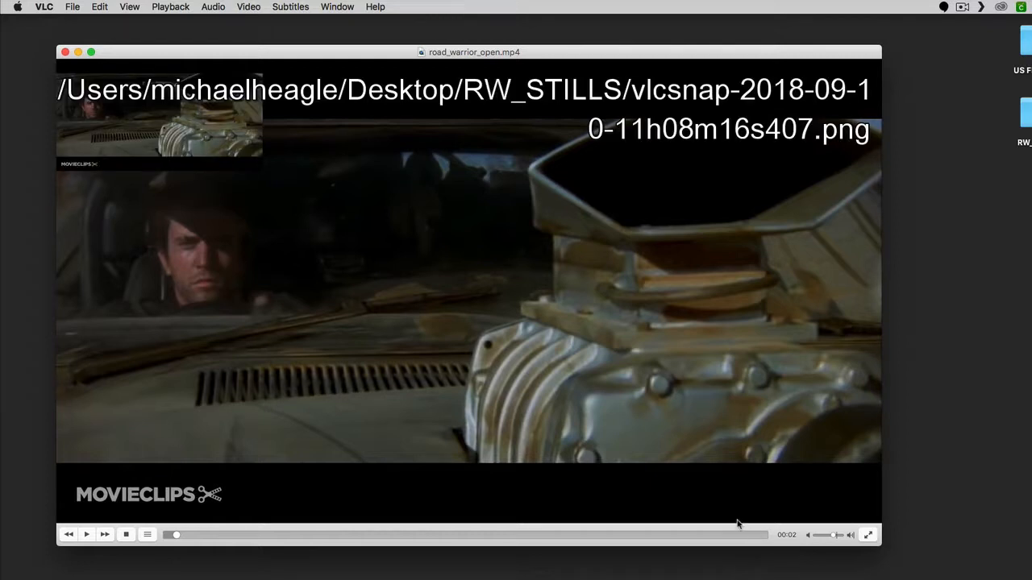
# Step: Advance the clip to the open road shot at 00:04, pause it, and capture a snapshot
pyautogui.press('space')
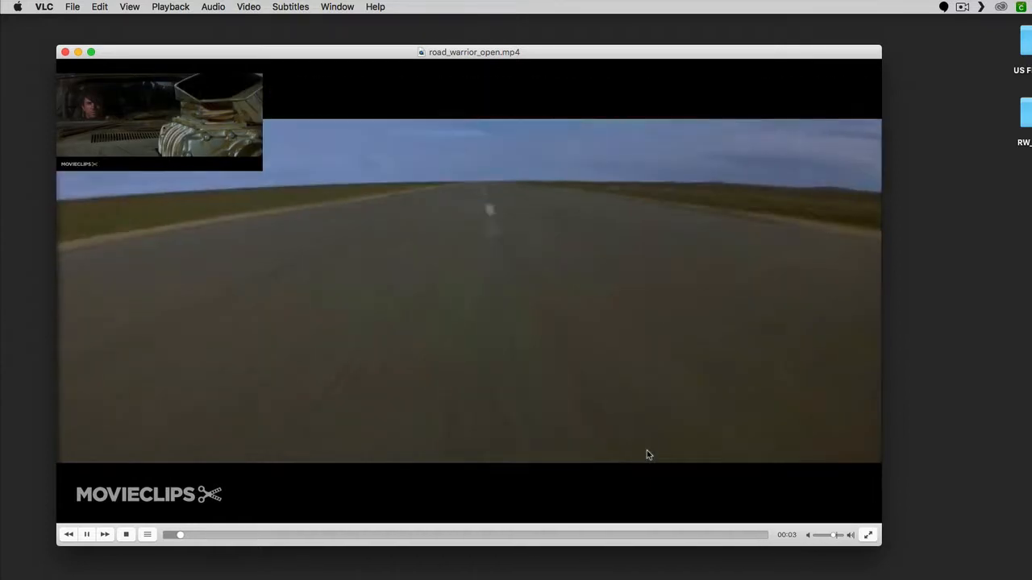
pyautogui.press('space')
pyautogui.press('space')
pyautogui.press('space')
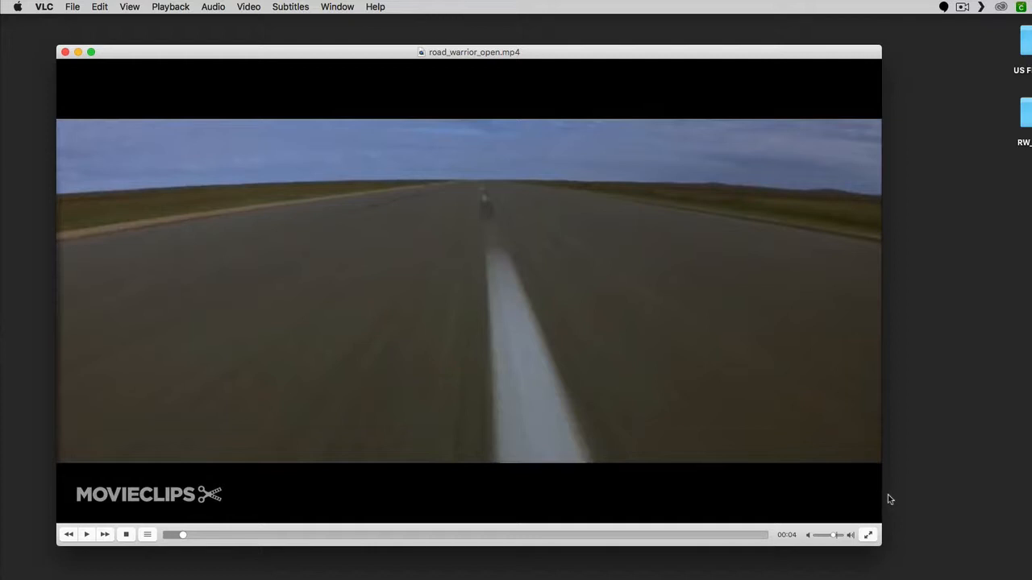
pyautogui.press('super+alt+s')
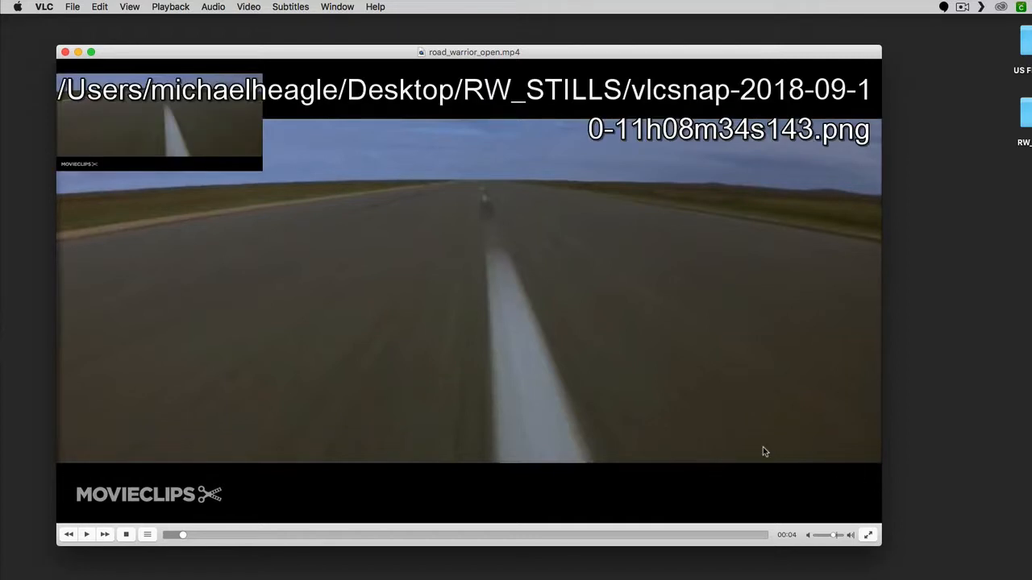
# Step: Review the cut from the open road to the driver and dog, playing up to 00:08 and scrubbing back to 00:05
pyautogui.press('space')
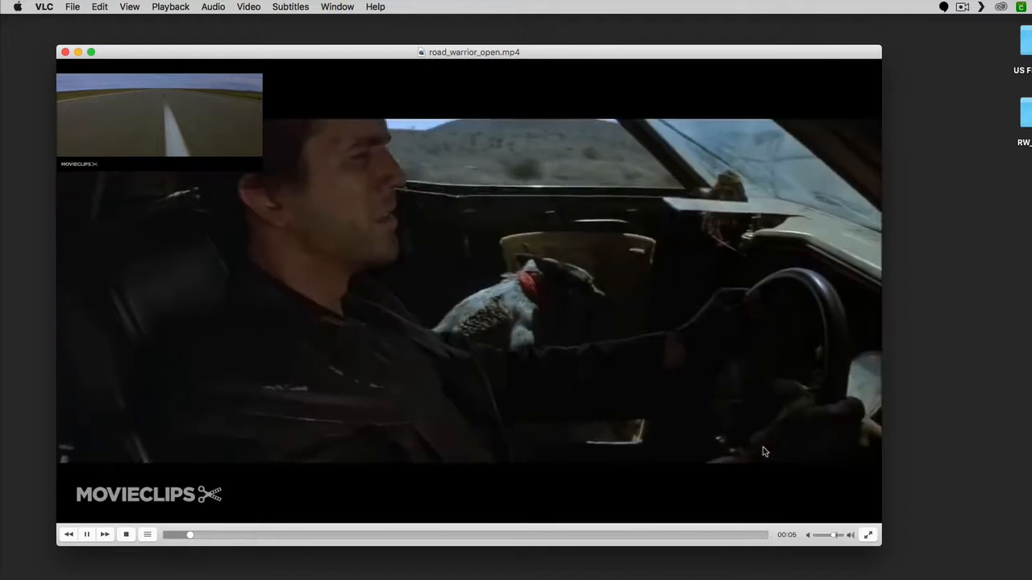
pyautogui.press('space')
pyautogui.press('space')
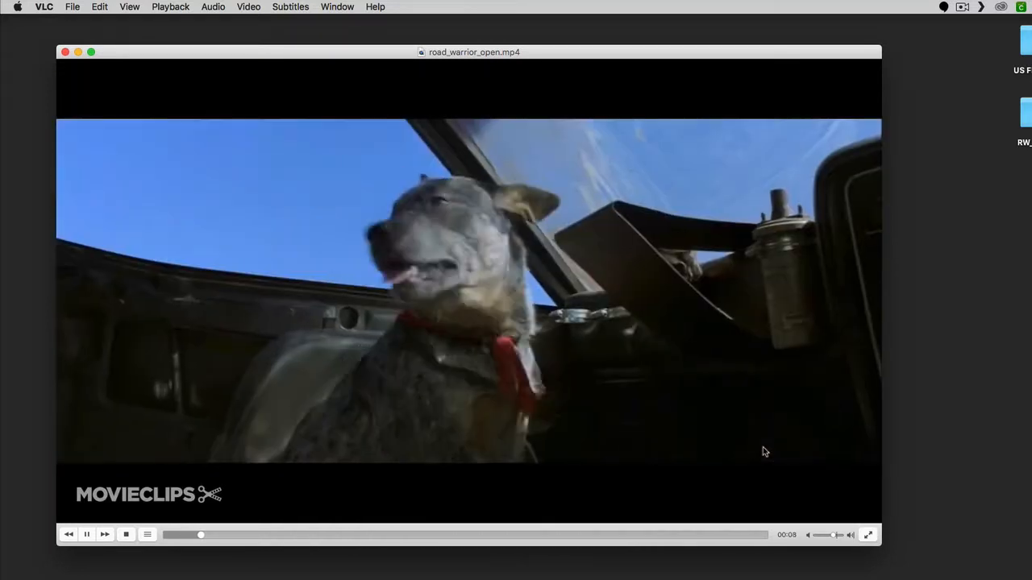
pyautogui.press('space')
pyautogui.click(193, 534)
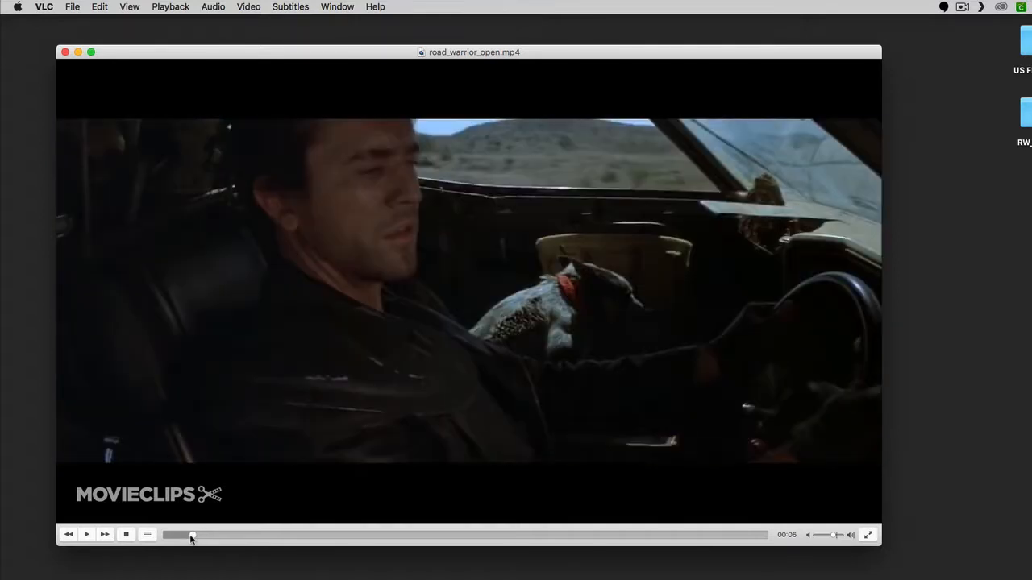
pyautogui.press('space')
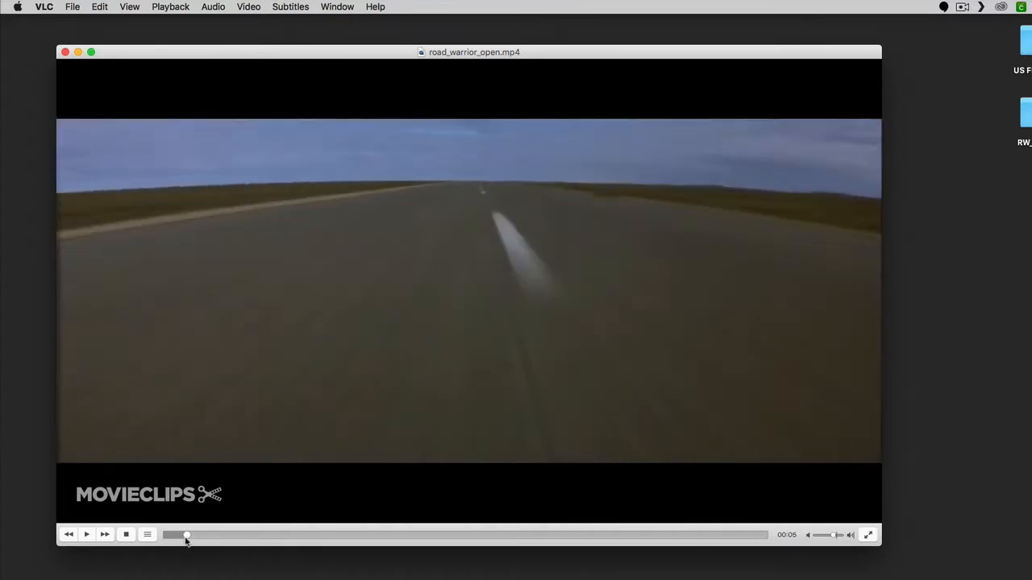
pyautogui.press('space')
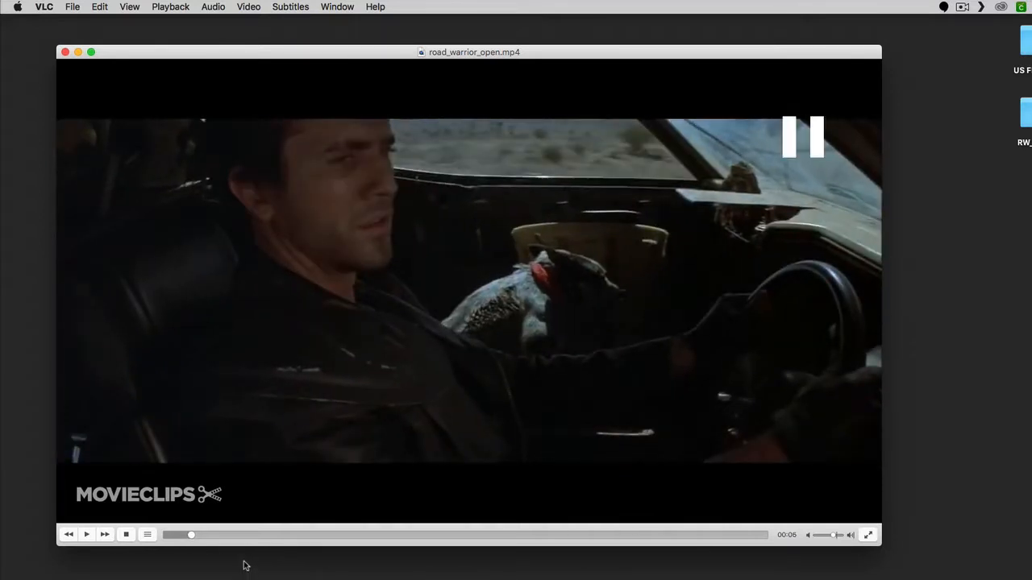
pyautogui.click(189, 534)
# Step: Play from 00:05 to the shot of the driver and dog inside the car, pausing at 00:06 to capture snapshots
pyautogui.press('space')
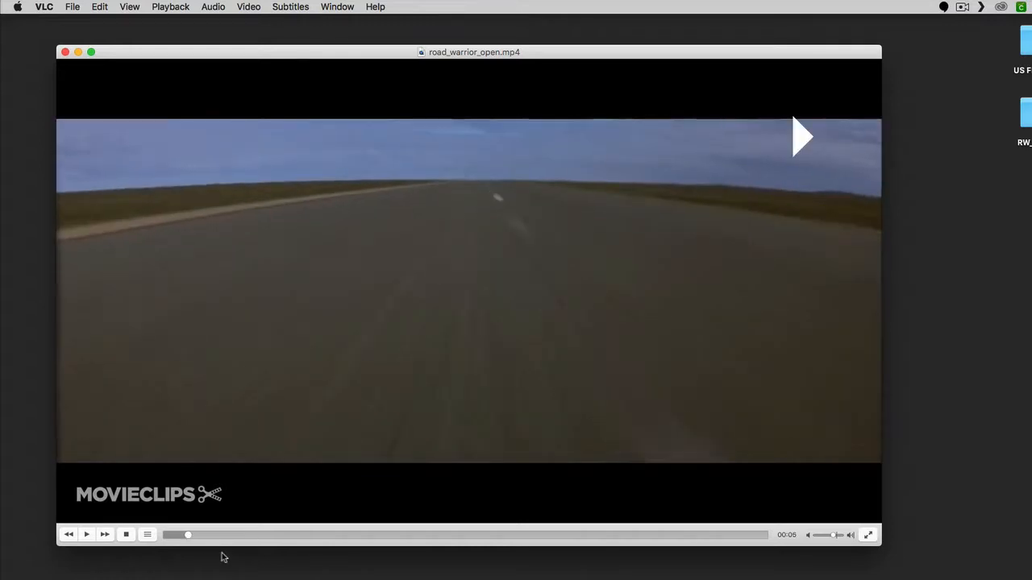
pyautogui.press('space')
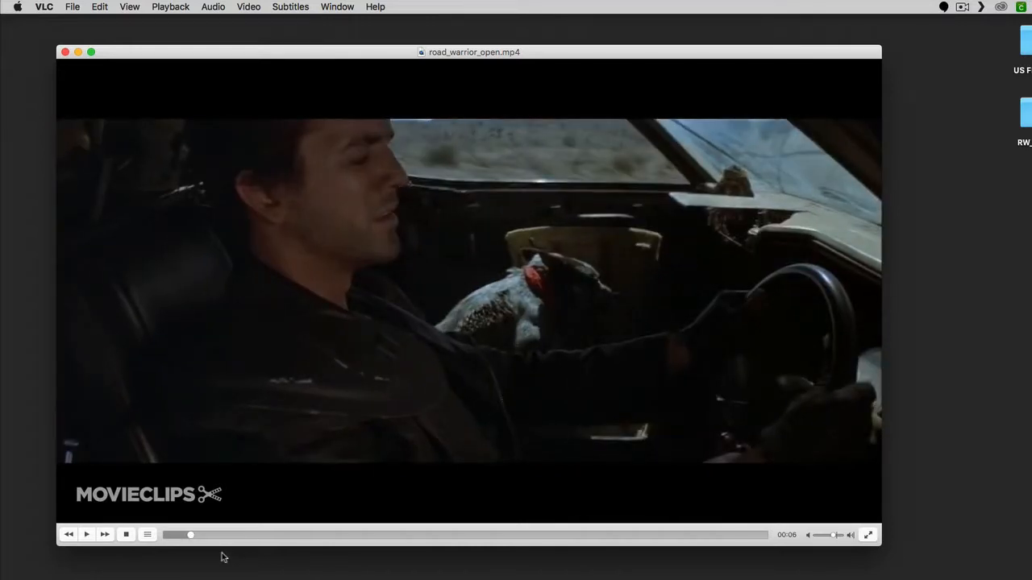
pyautogui.press('alt+super+s')
pyautogui.press('space')
pyautogui.press('space')
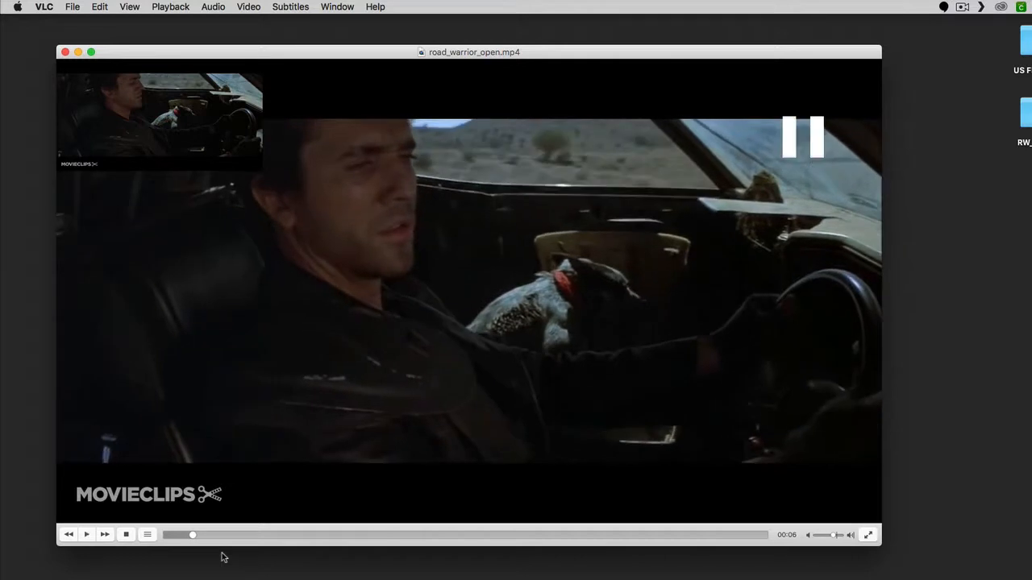
# Step: Advance the clip to the black car's rear side at 00:08, pause it, and capture a snapshot
pyautogui.press('space')
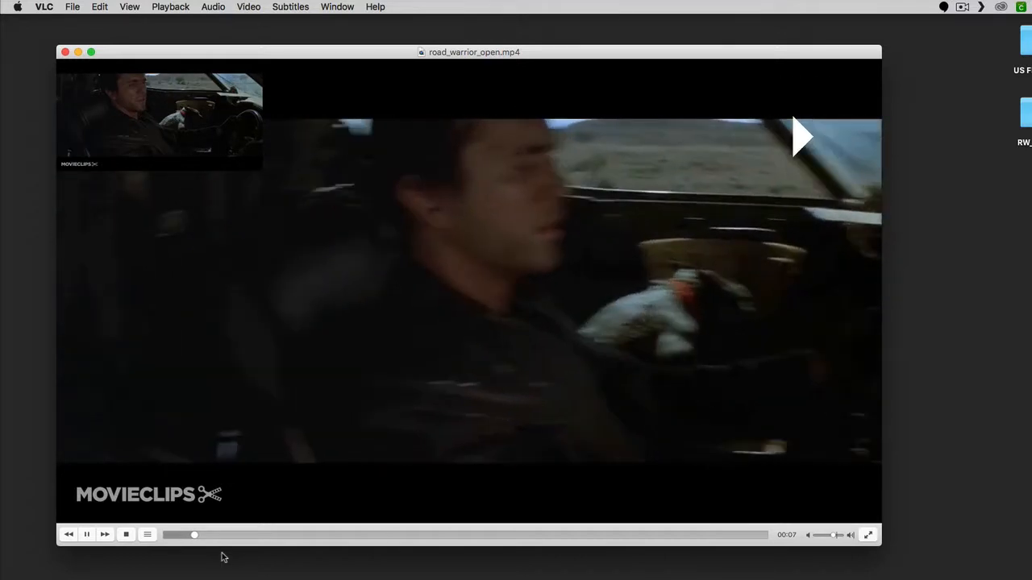
pyautogui.press('space')
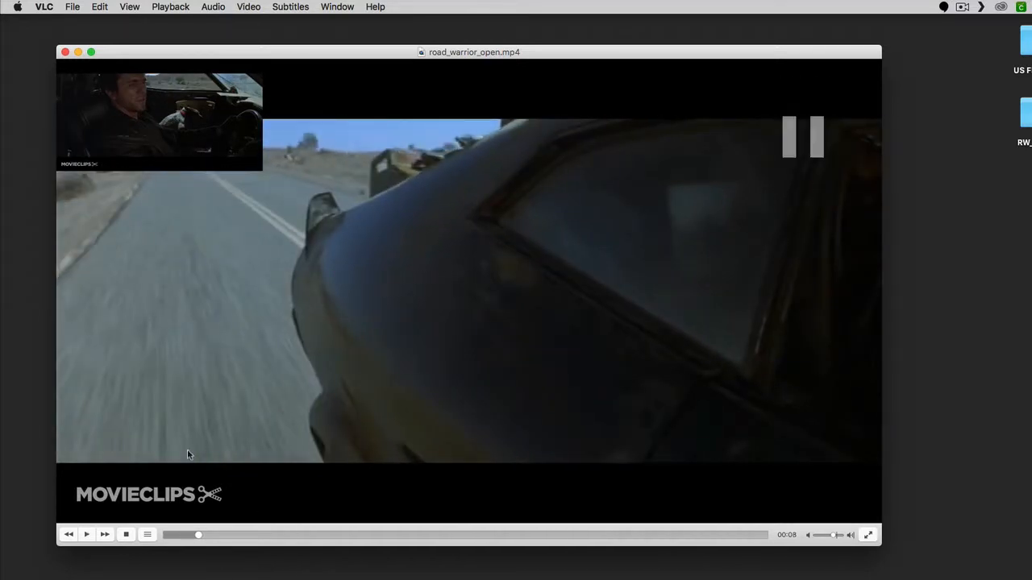
pyautogui.press('alt+super+s')
pyautogui.press('alt+super+s')
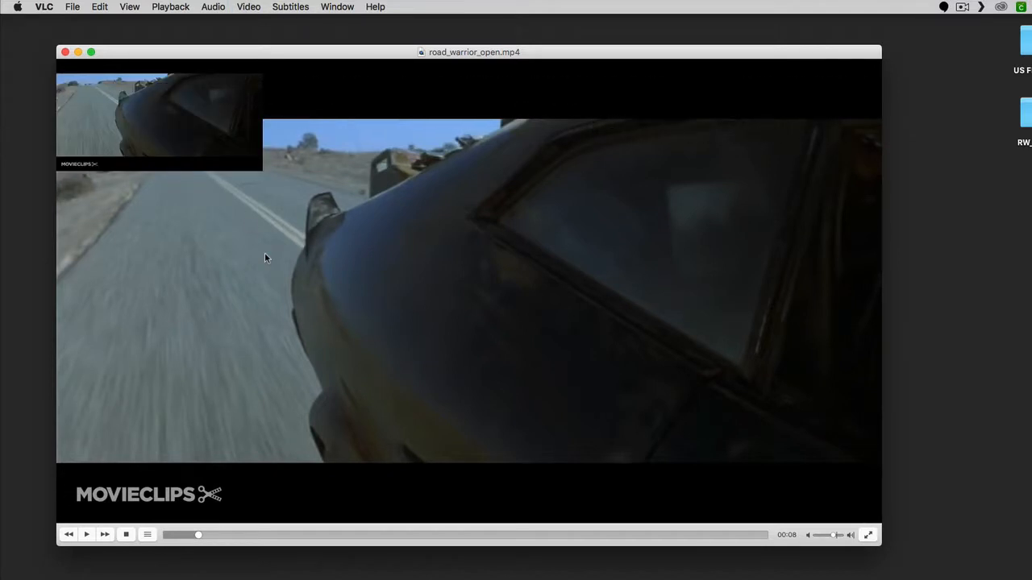
# Step: Play on to the close shot of the dog at 00:09, pause, and capture a snapshot
pyautogui.press('space')
pyautogui.press('space')
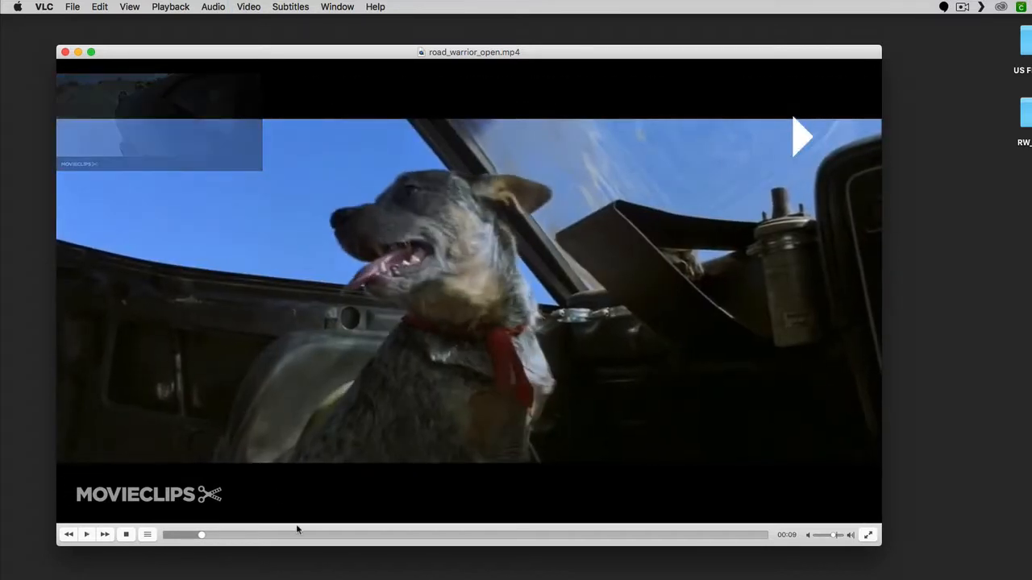
pyautogui.press('space')
pyautogui.press('alt+super+s')
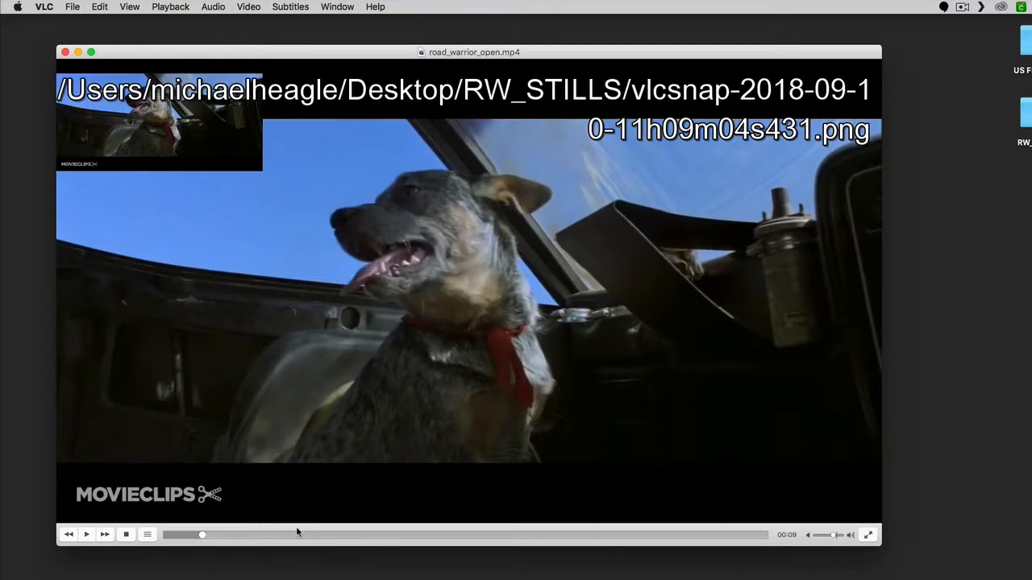
# Step: Move the clip to the rear wheel shot with the pursuing vehicles at 00:11 and capture a snapshot
pyautogui.press('space')
pyautogui.press('space')
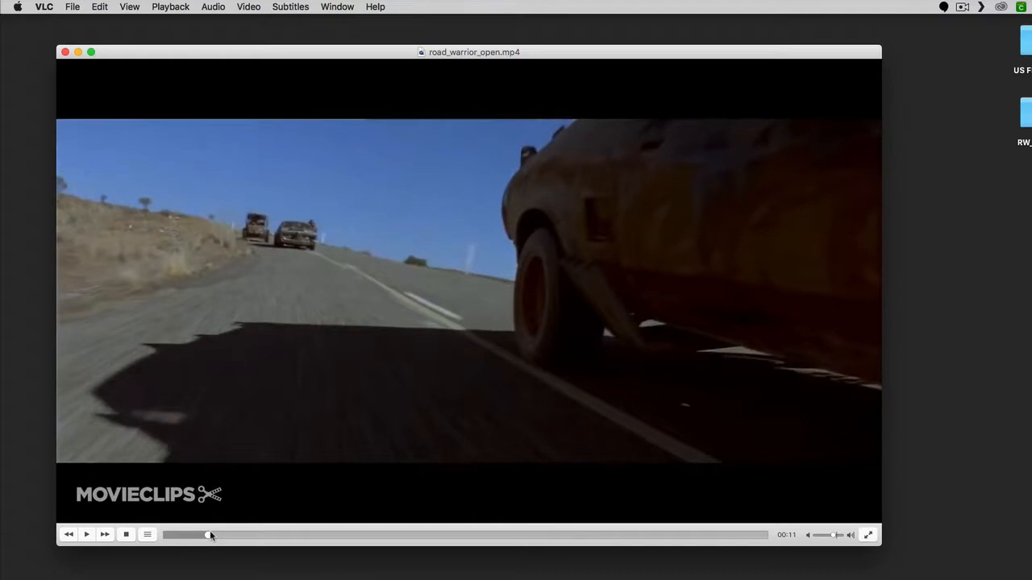
pyautogui.press('alt+super+s')
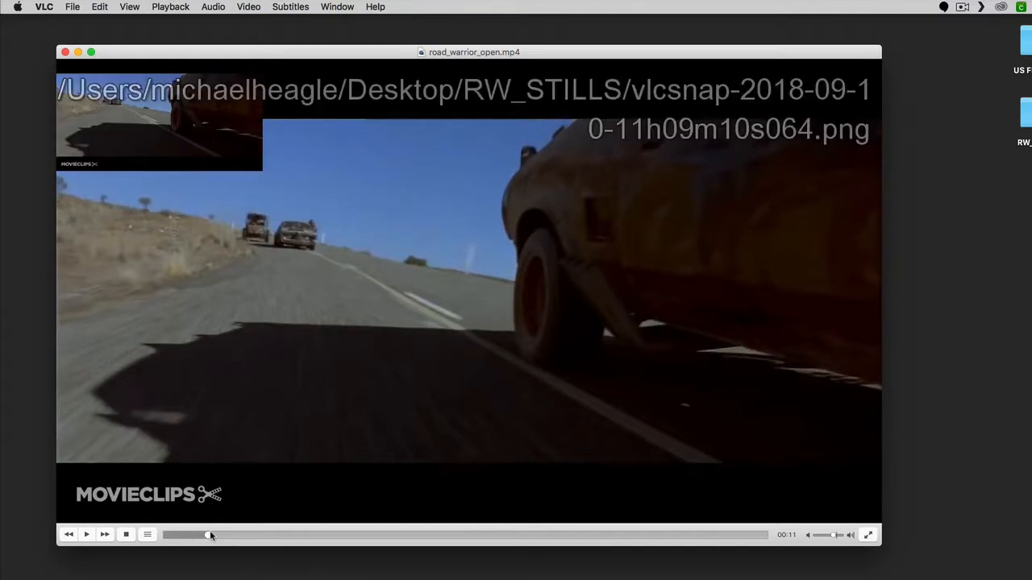
# Step: Play on to the head-on shot of the car with the skull ornament, pause at 00:14, and capture a snapshot
pyautogui.press('space')
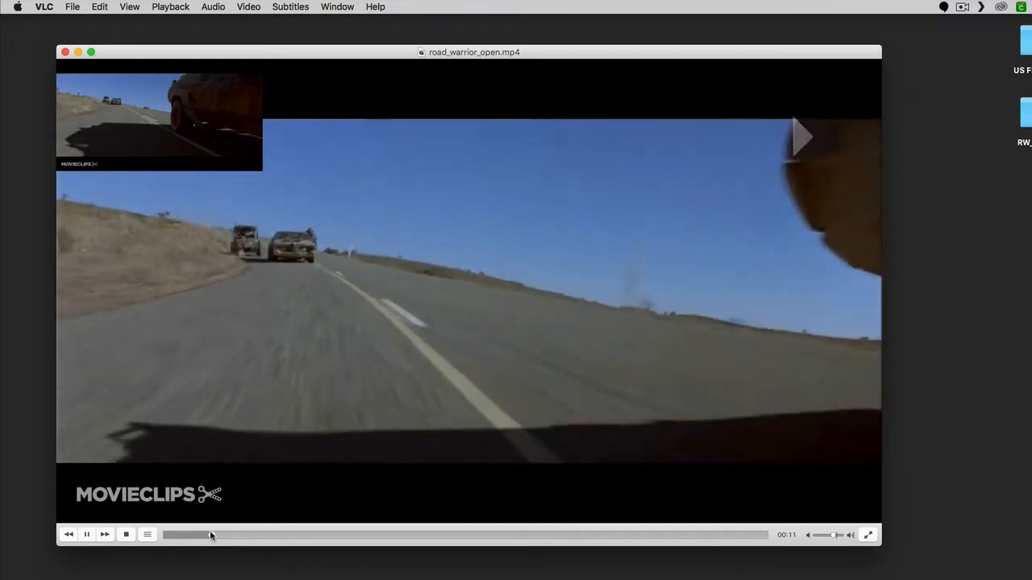
pyautogui.press('space')
pyautogui.press('space')
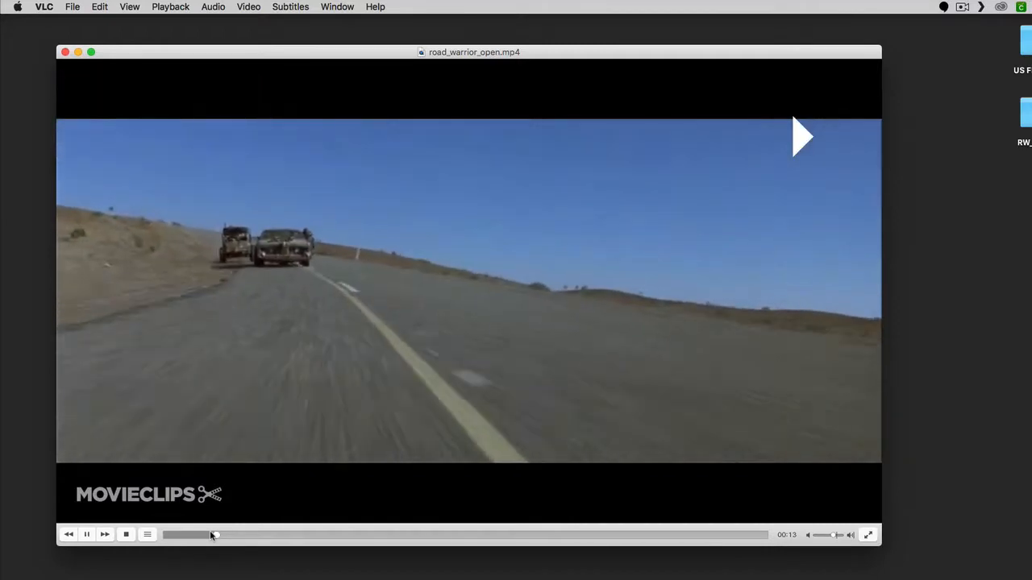
pyautogui.press('space')
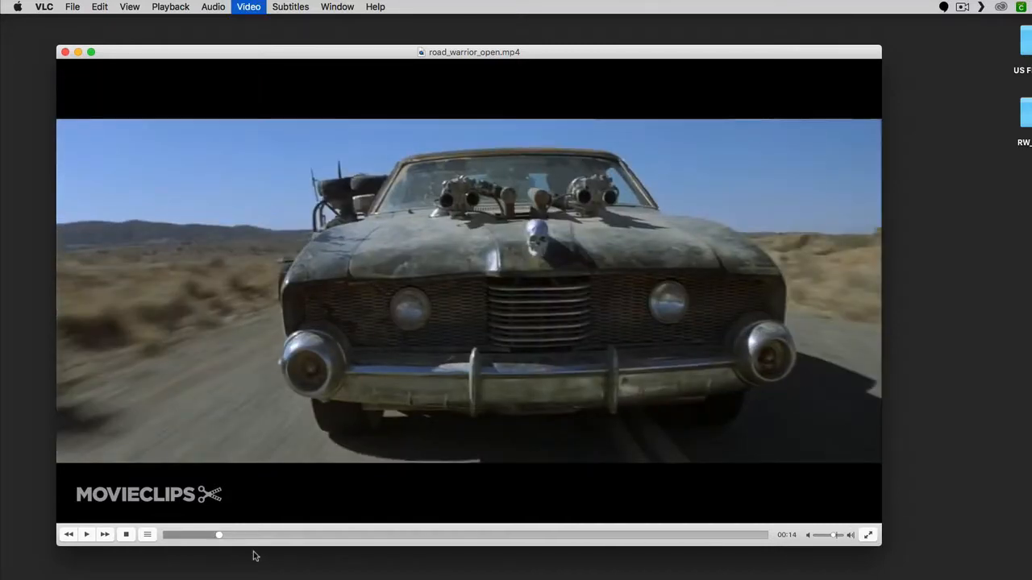
pyautogui.press('super+alt+s')
# Step: Replay the skull-ornament car shot, settle on the frame at 00:15 with the buggy alongside, and capture a second snapshot
pyautogui.press('space')
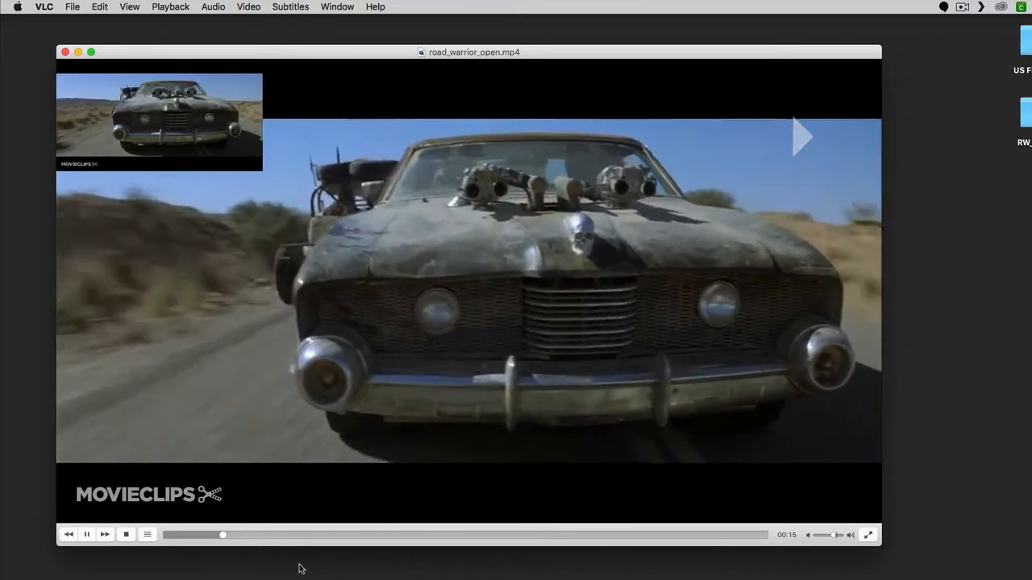
pyautogui.press('space')
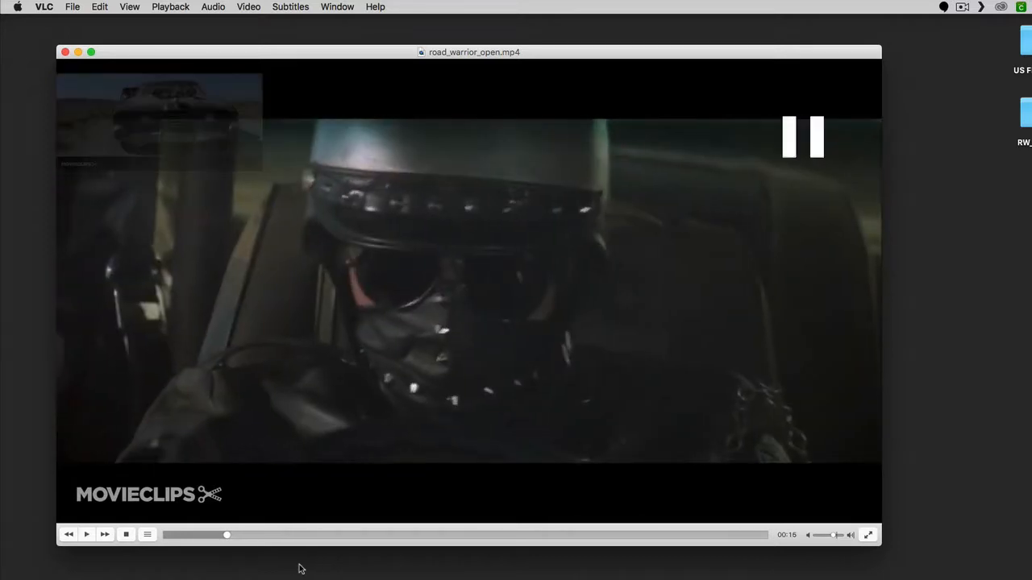
pyautogui.click(220, 536)
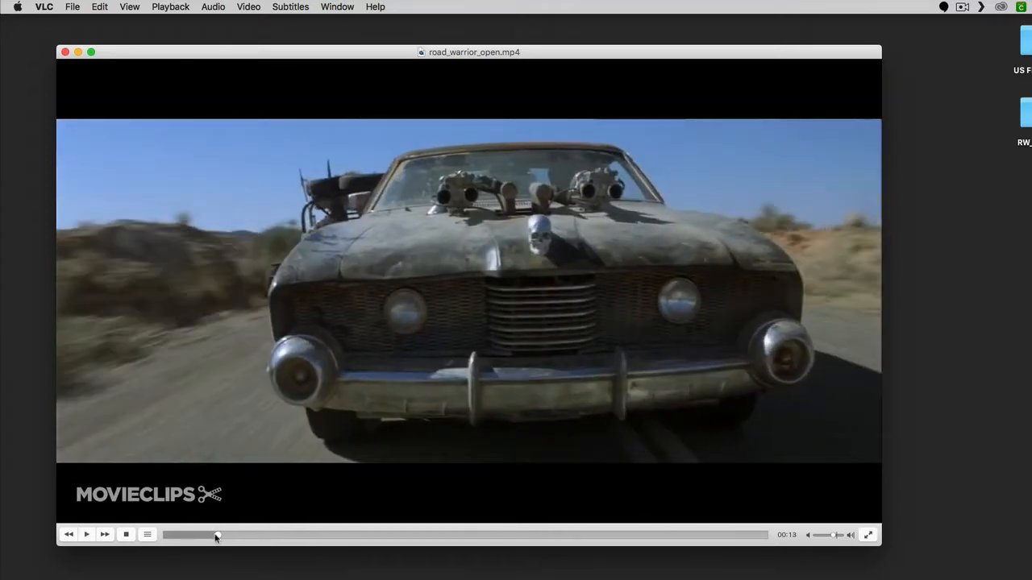
pyautogui.press('space')
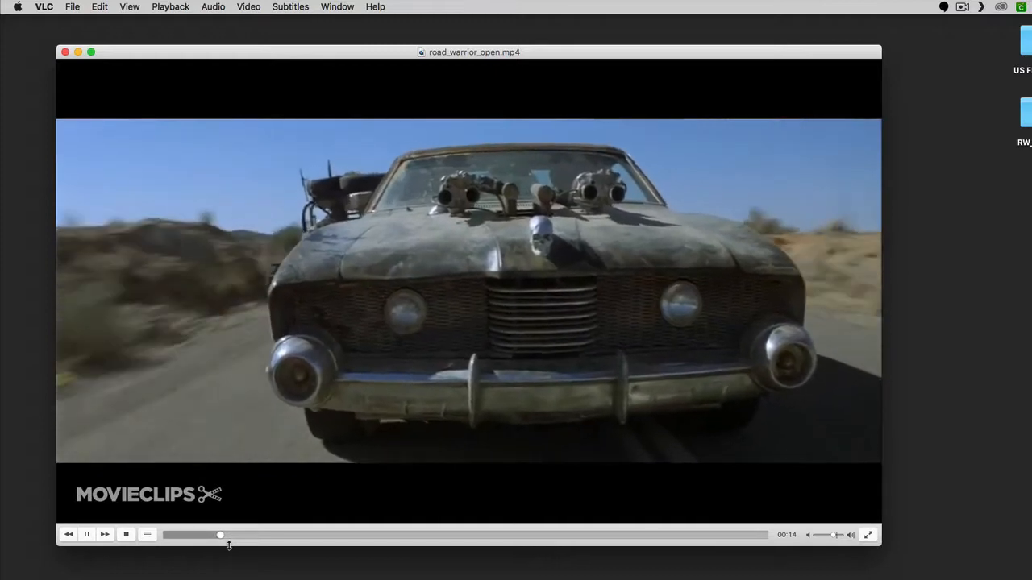
pyautogui.press('space')
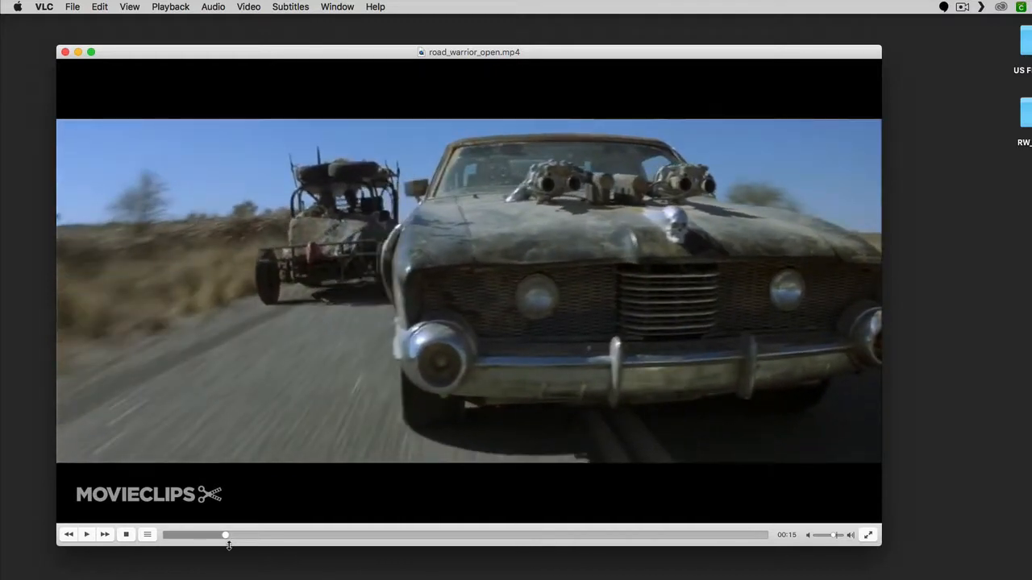
pyautogui.click(229, 545)
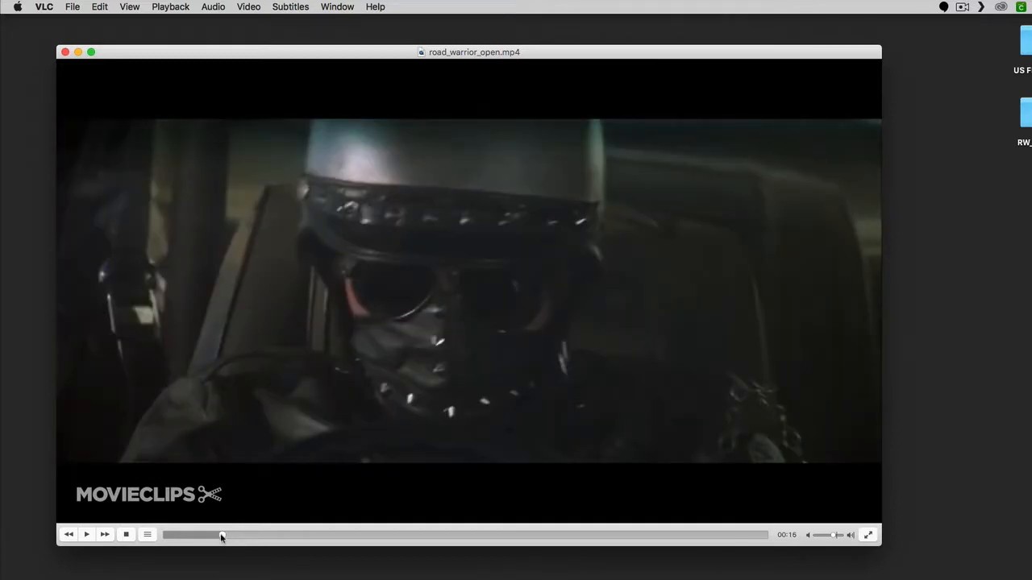
pyautogui.moveTo(220, 534); pyautogui.dragTo(213, 535)
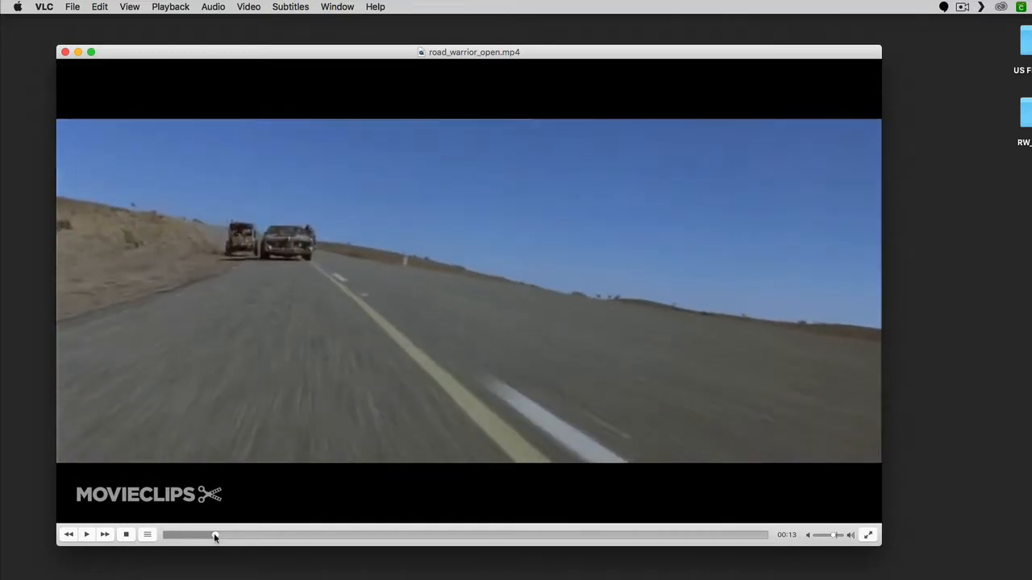
pyautogui.moveTo(215, 535); pyautogui.dragTo(224, 538)
pyautogui.press('super+alt+s')
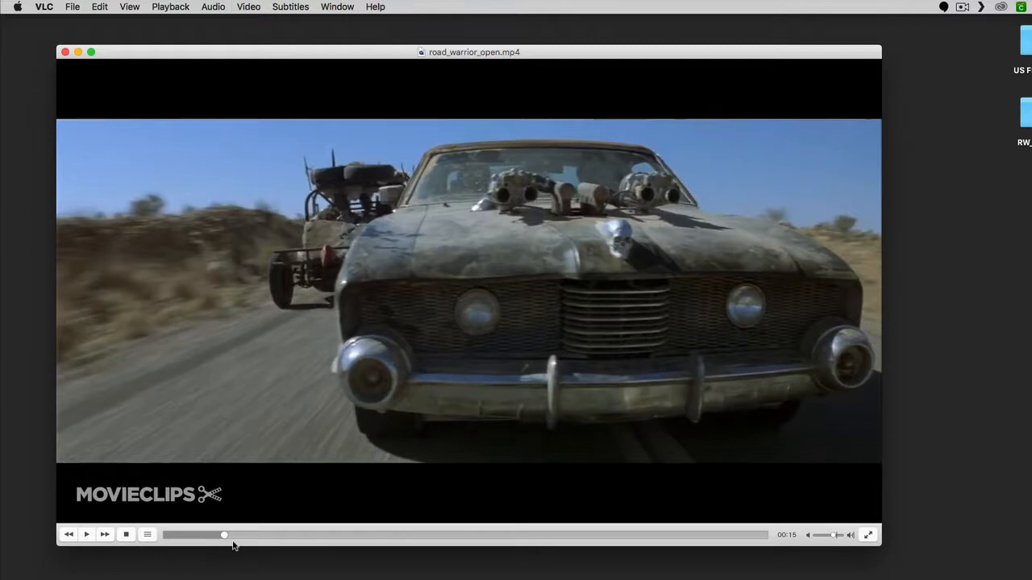
# Step: Advance to the masked driver in the studded helmet, pause at 00:16 as the head turns, and capture a snapshot
pyautogui.press('space')
pyautogui.press('space')
pyautogui.press('space')
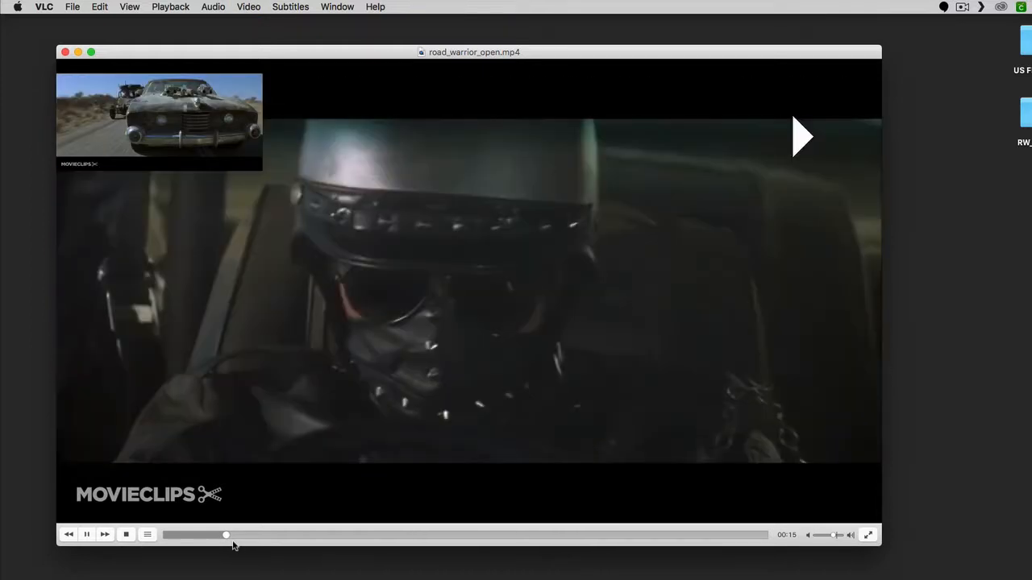
pyautogui.press('space')
pyautogui.press('space')
pyautogui.press('space')
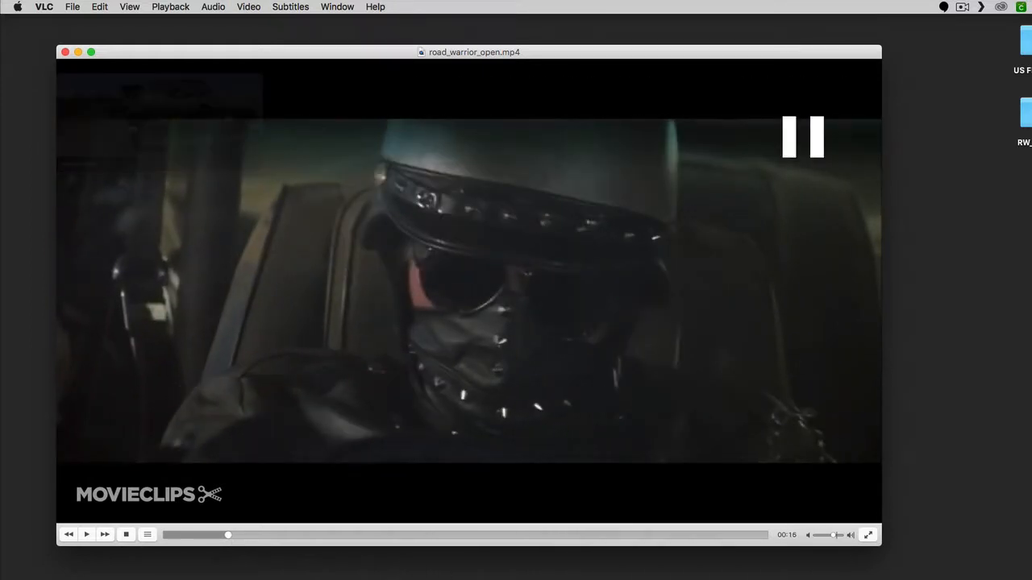
pyautogui.press('super+alt+s')
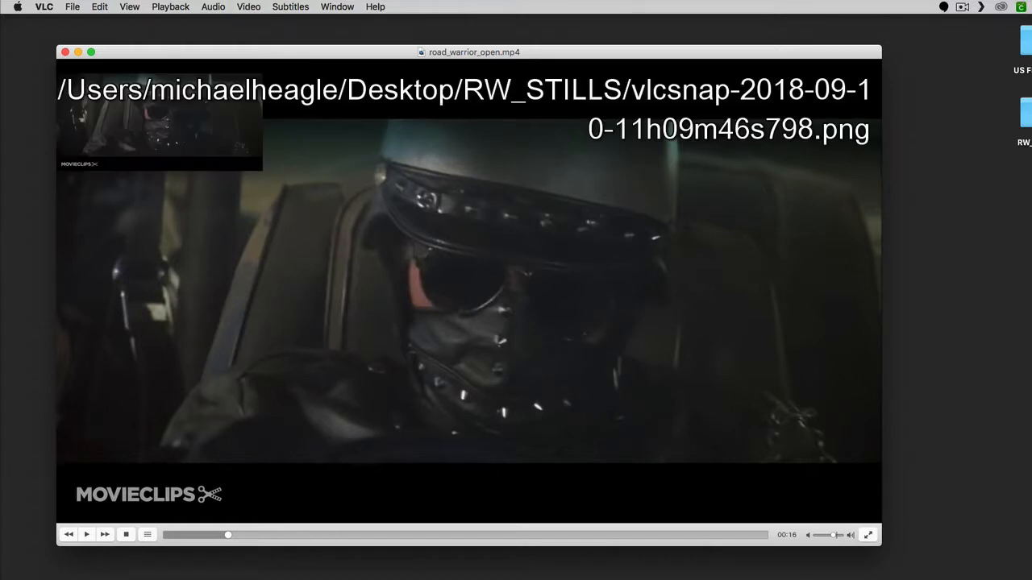
# Step: Play on to the motorcycle riding ahead of the two vehicles, pause at 00:19, and capture a snapshot
pyautogui.press('space')
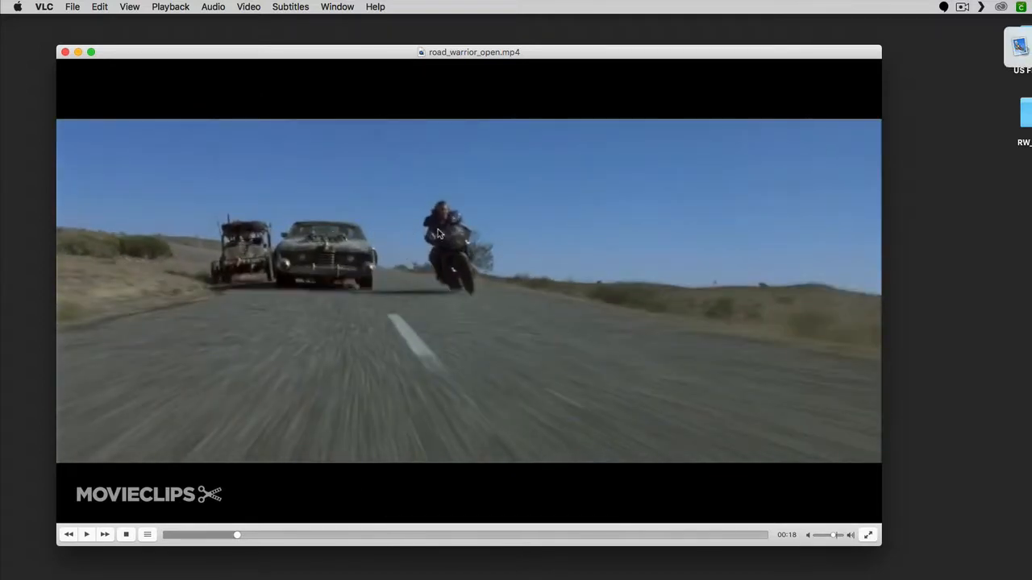
pyautogui.press('space')
pyautogui.press('space')
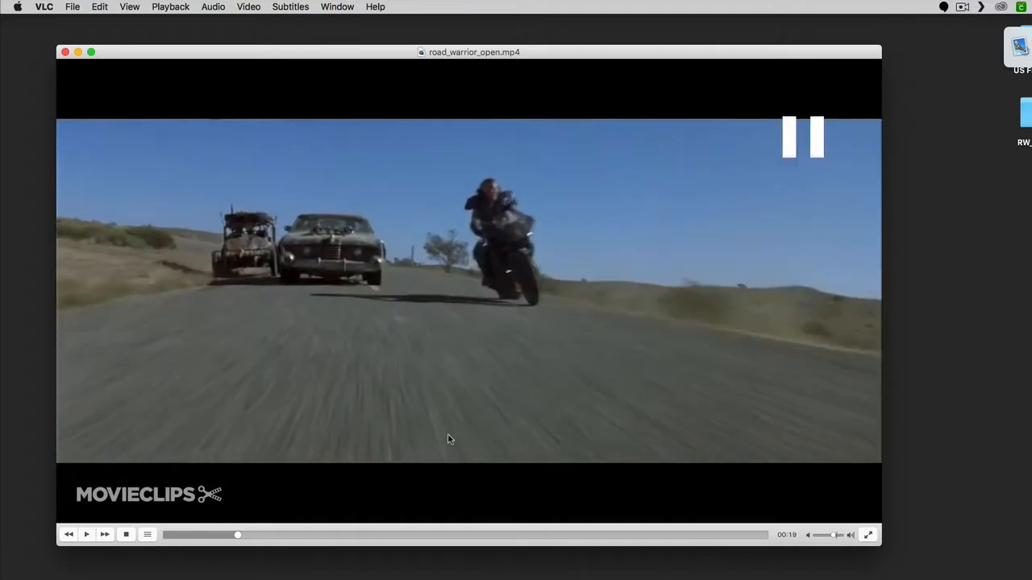
pyautogui.press('super+alt+s')
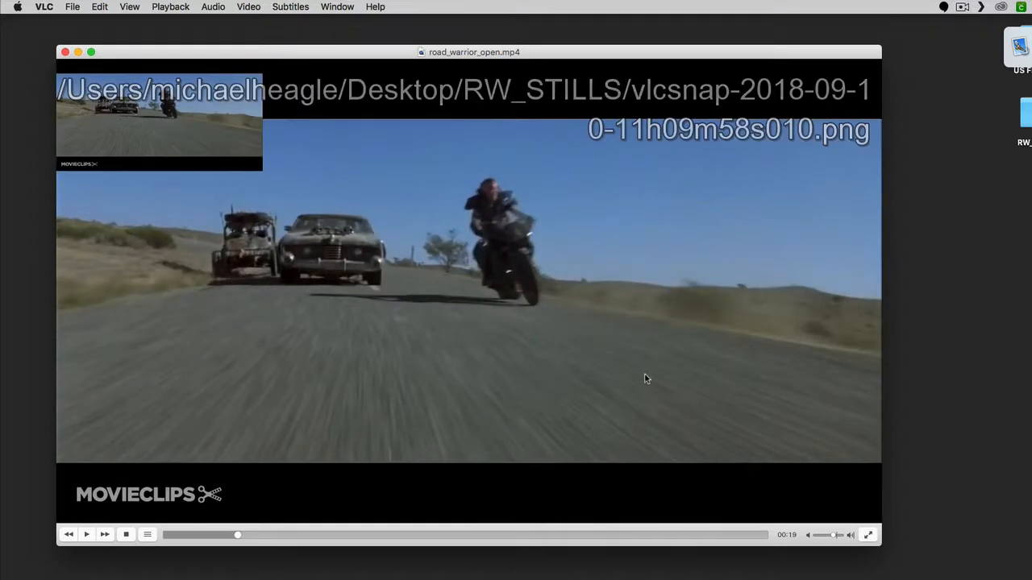
# Step: Switch to InDesign, bring up the 9-up_SB.indd document, and show the SB-Master entry among its master pages
pyautogui.press('super+Tab')
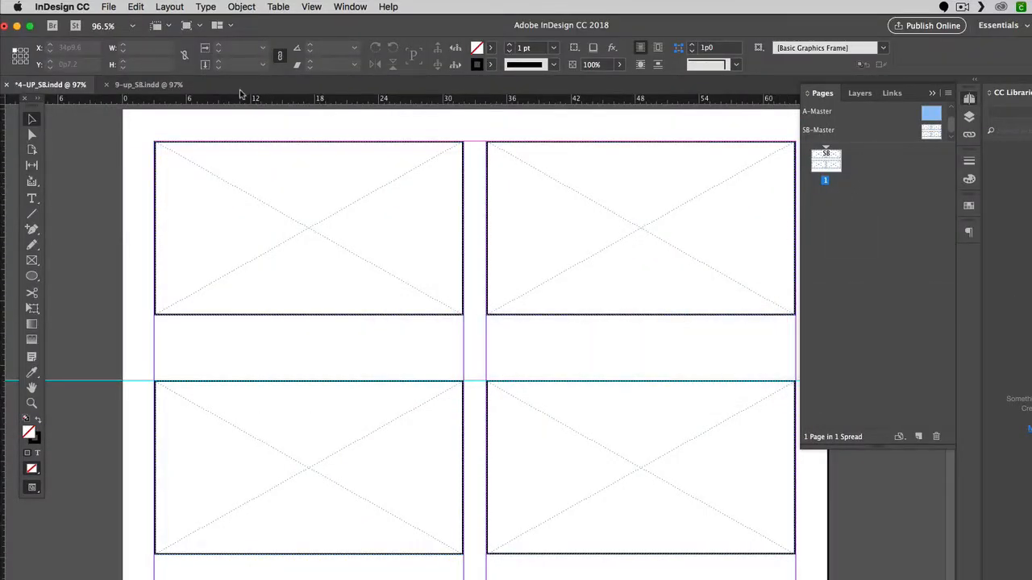
pyautogui.click(161, 85)
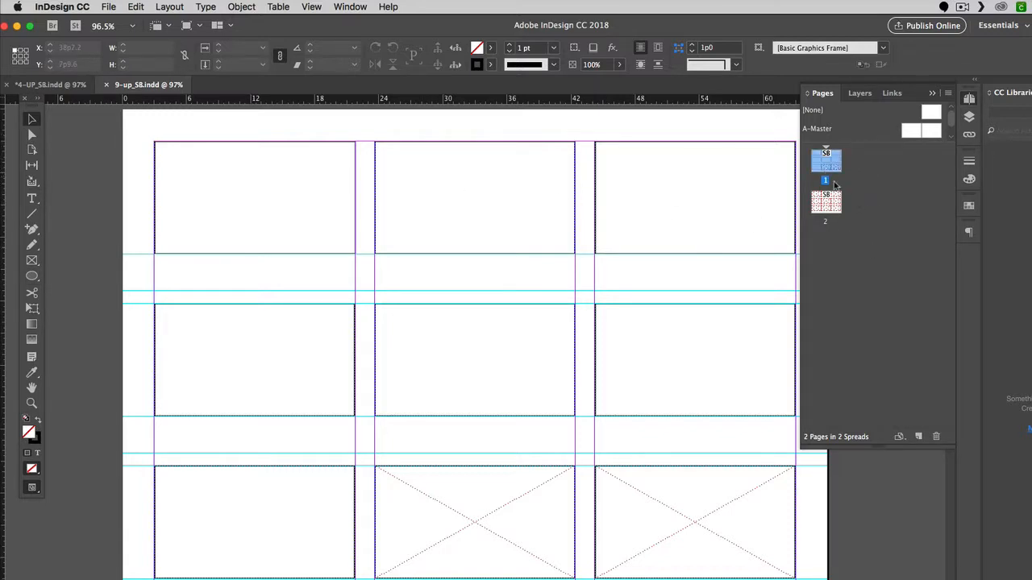
pyautogui.scroll(-1, 885, 127)
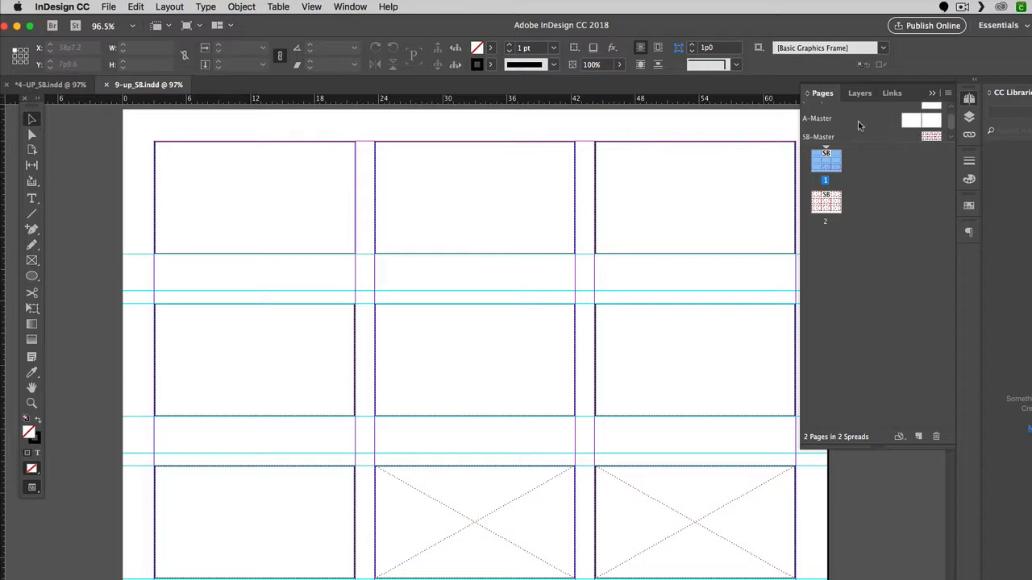
# Step: Delete the partly blank page 1 from the document and add a fresh page based on SB-Master
pyautogui.click(856, 129)
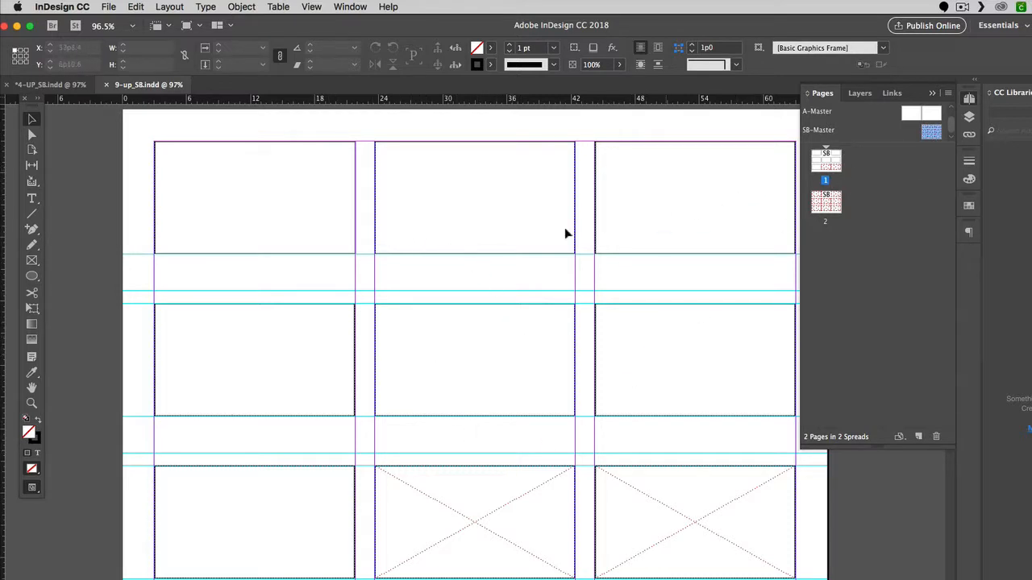
pyautogui.click(821, 163)
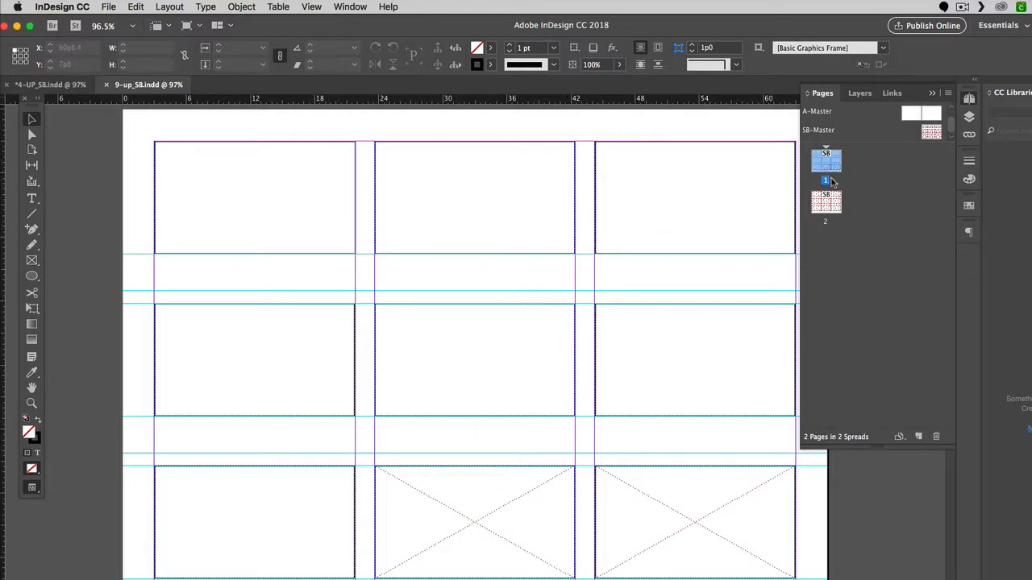
pyautogui.click(936, 437)
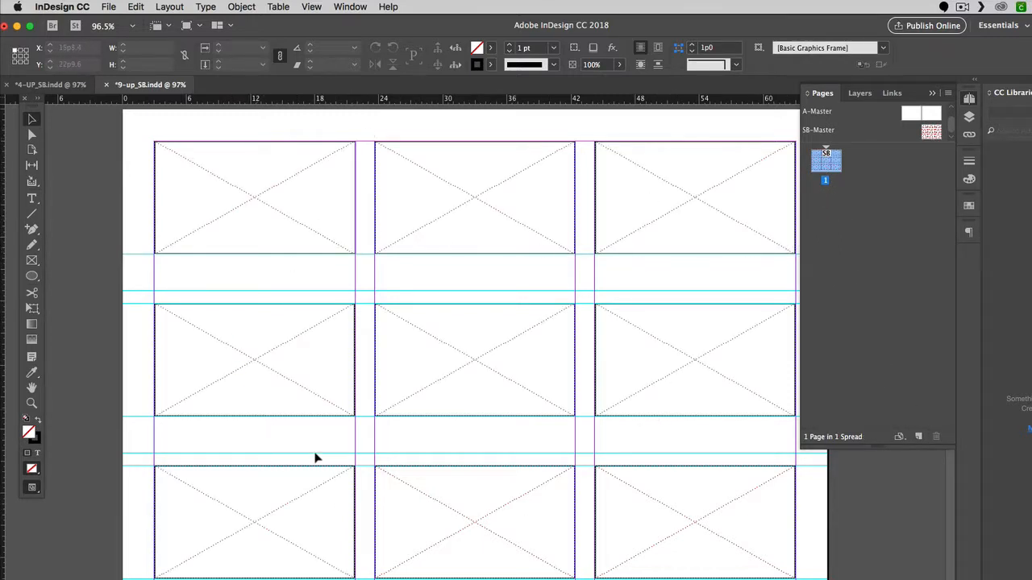
pyautogui.click(918, 437)
pyautogui.click(839, 166)
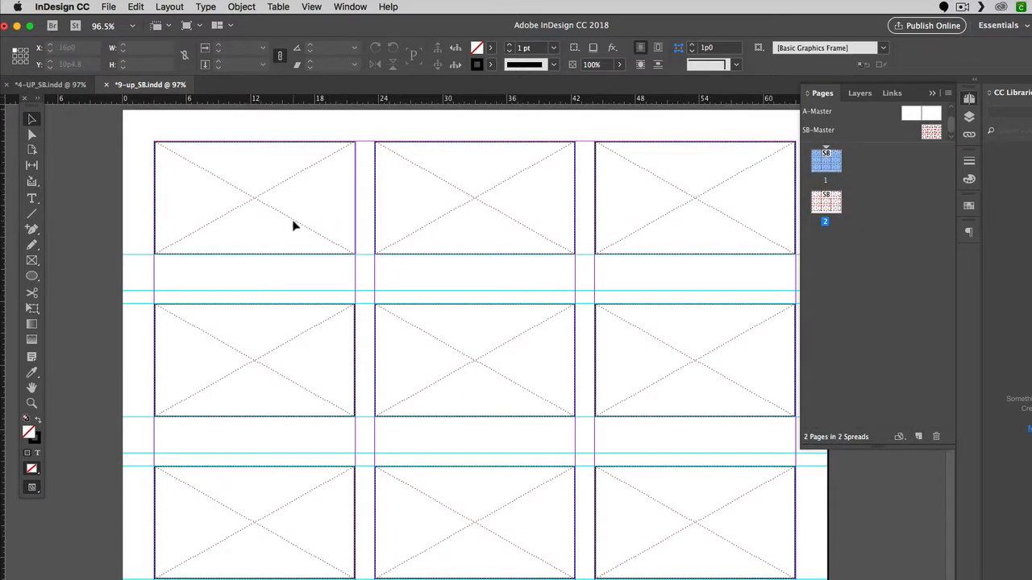
# Step: Load all the vlcsnap PNG stills from the RW_STILLS folder for placing in the document
pyautogui.click(108, 6)
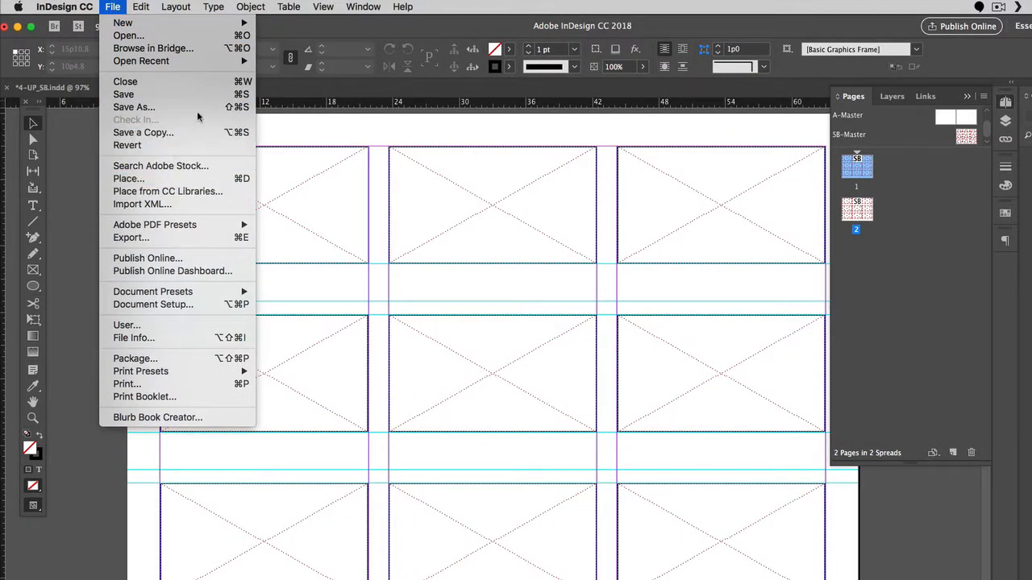
pyautogui.click(117, 6)
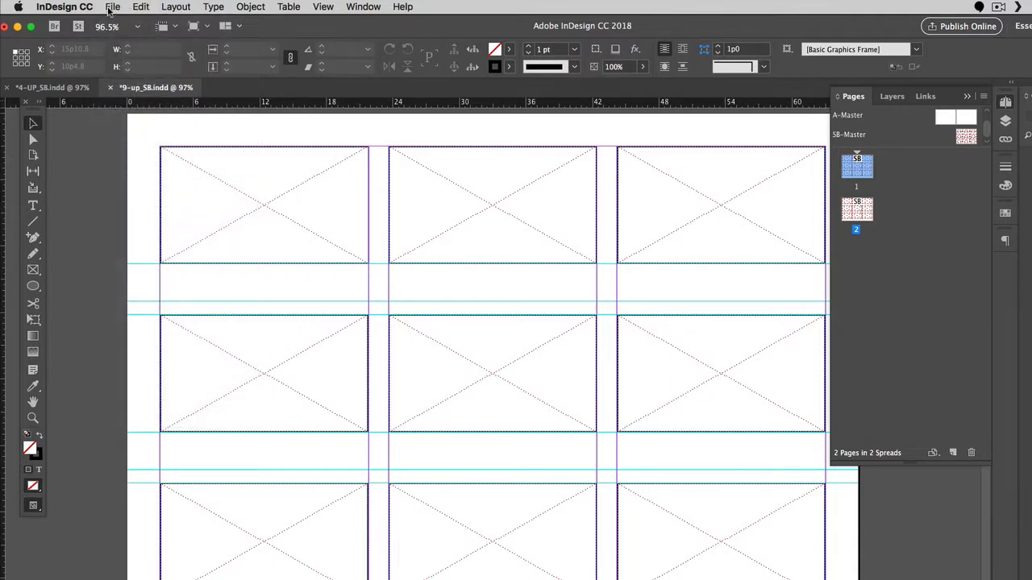
pyautogui.press('super+d')
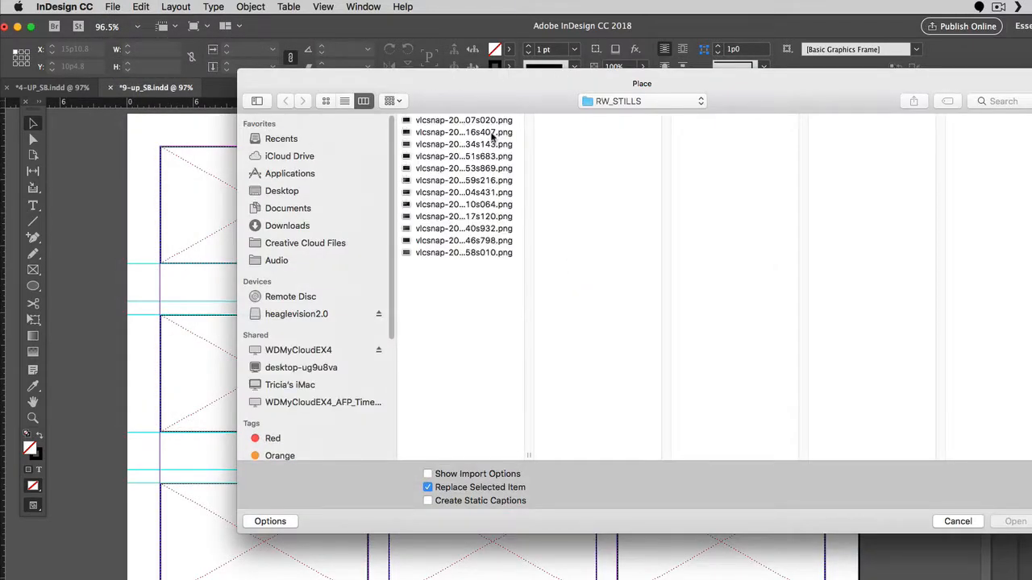
pyautogui.click(618, 102)
pyautogui.click(618, 101)
pyautogui.click(466, 123)
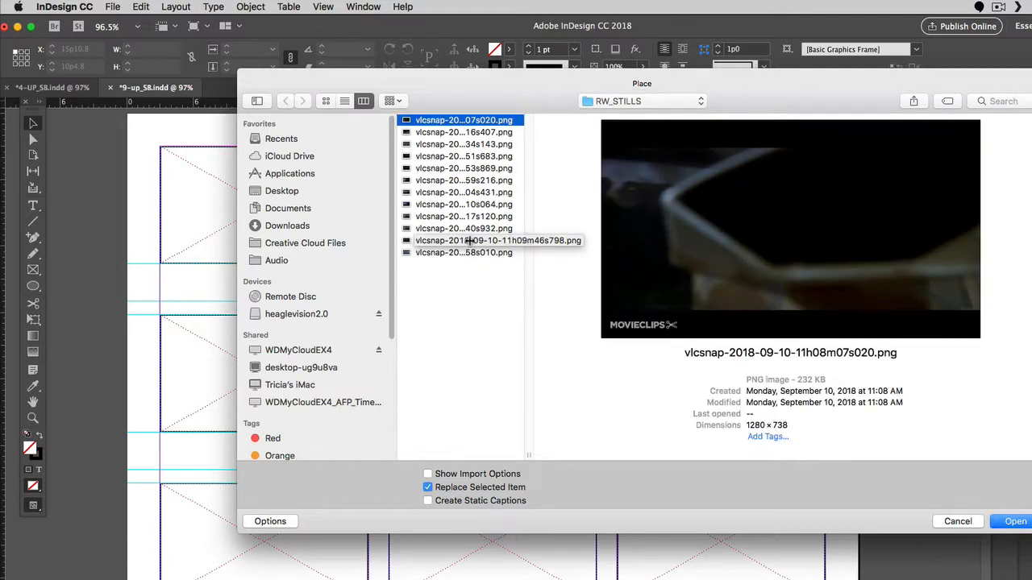
pyautogui.keyDown('shift'); pyautogui.click(472, 252); pyautogui.keyUp('shift')
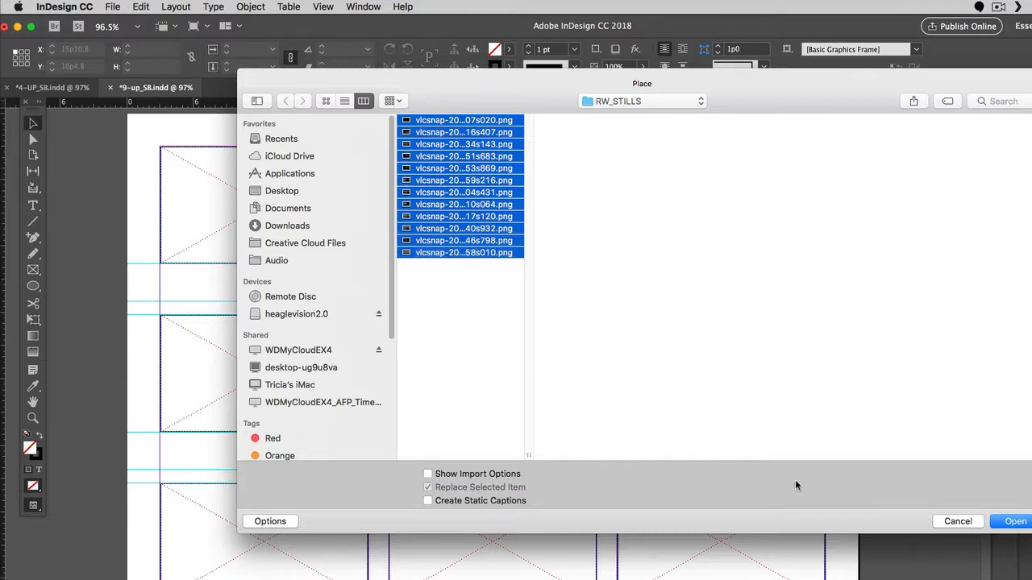
pyautogui.click(1014, 522)
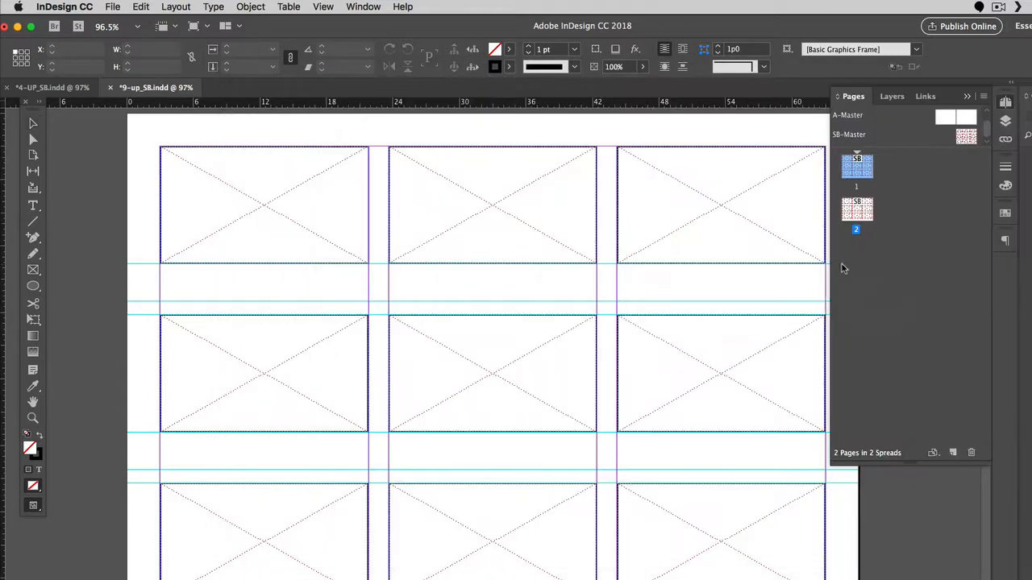
# Step: Place the first nine loaded stills into the page's nine frames in order, row by row
pyautogui.click(280, 187)
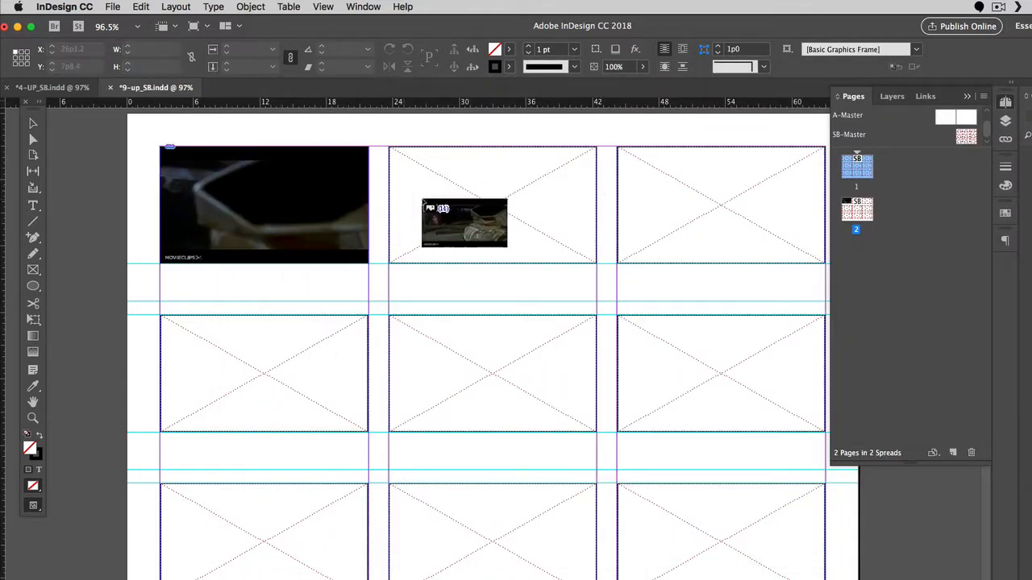
pyautogui.click(423, 203)
pyautogui.click(639, 209)
pyautogui.click(285, 355)
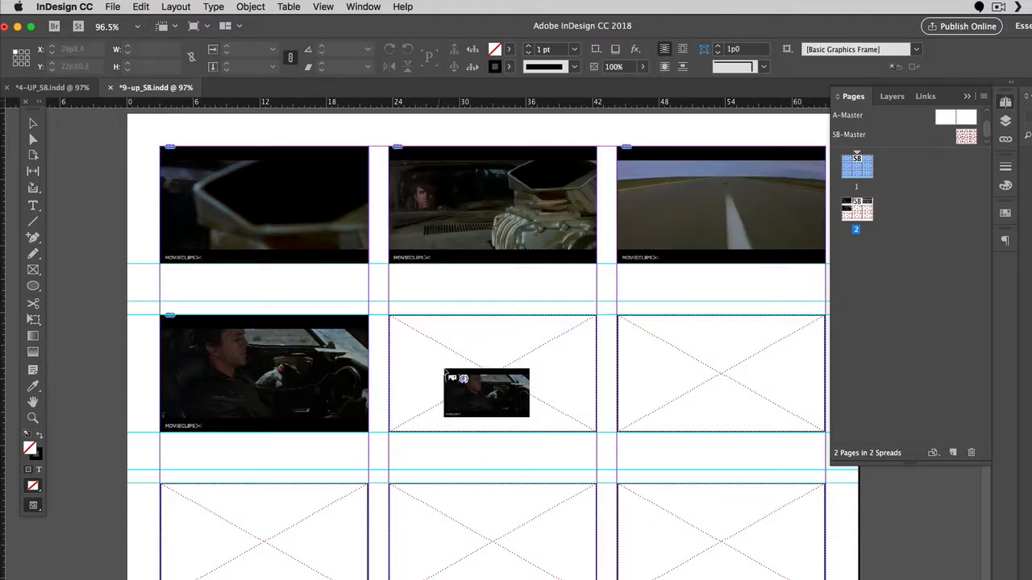
pyautogui.click(445, 369)
pyautogui.click(655, 376)
pyautogui.click(277, 506)
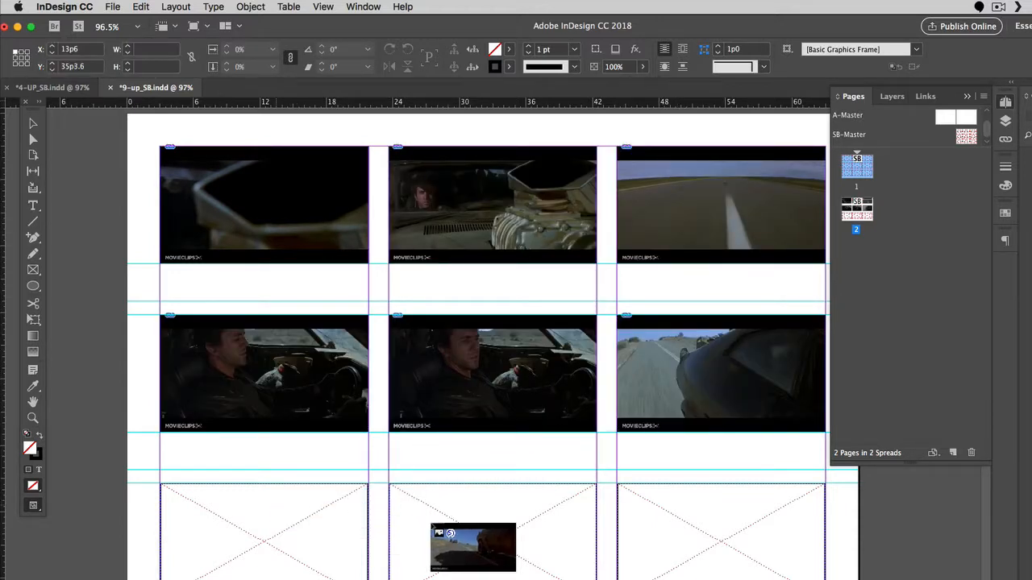
pyautogui.click(490, 535)
pyautogui.click(677, 542)
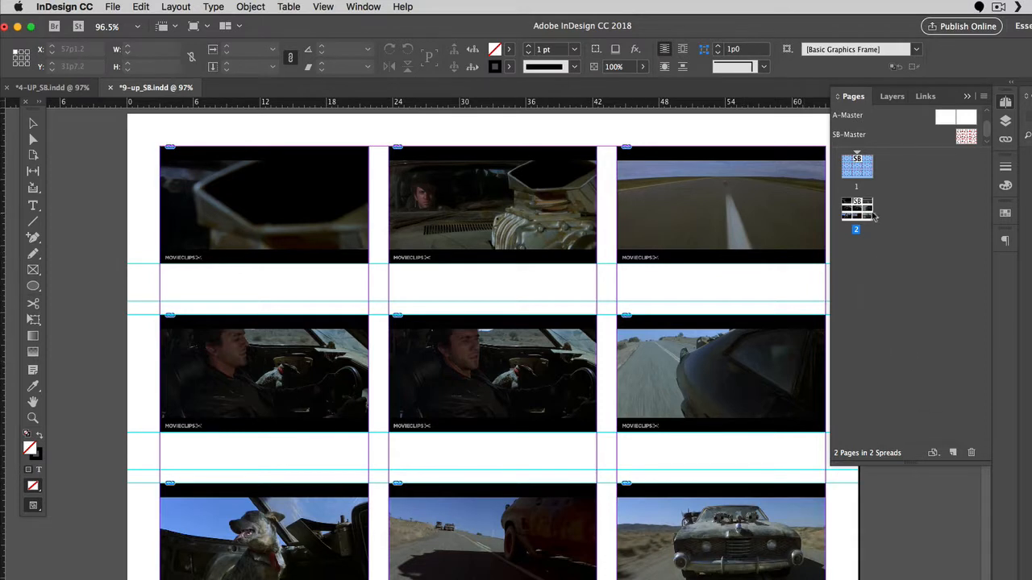
# Step: Add another storyboard page and place the remaining three stills in its top row of frames
pyautogui.click(952, 453)
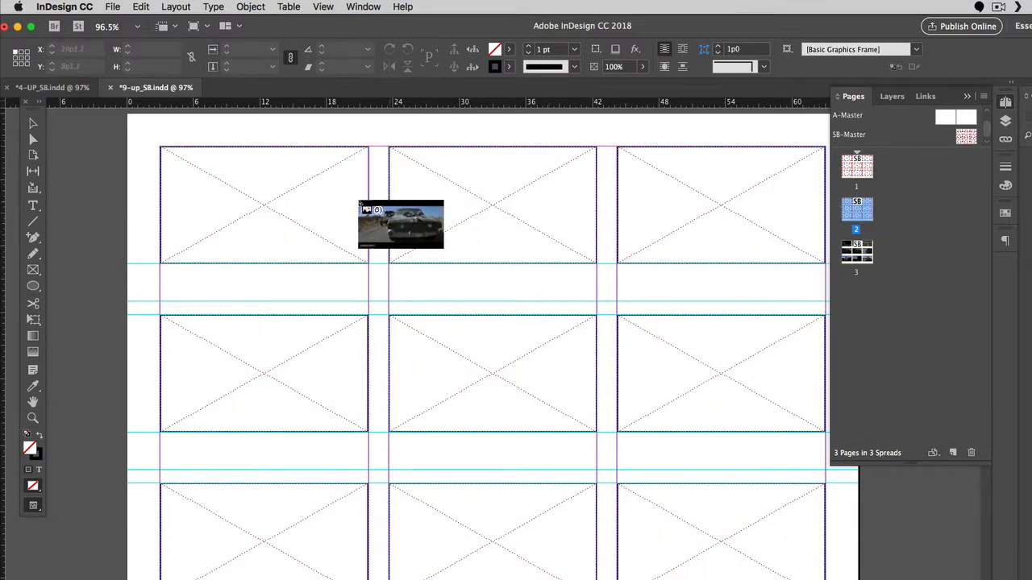
pyautogui.click(253, 199)
pyautogui.click(533, 198)
pyautogui.click(638, 196)
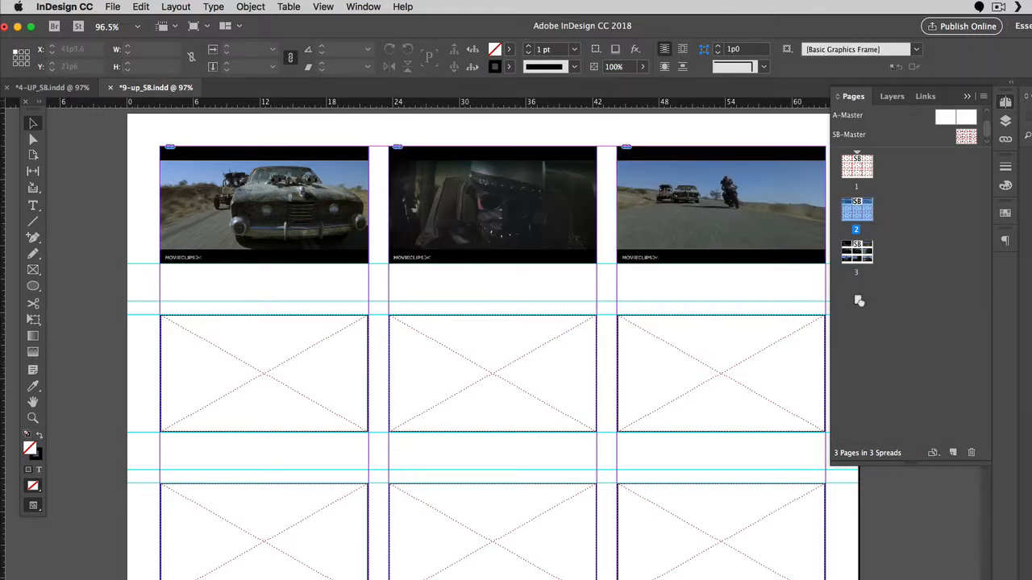
# Step: Move the three-still page after the nine-still page, delete the blank first page, and check both storyboard pages
pyautogui.moveTo(859, 217); pyautogui.dragTo(861, 270)
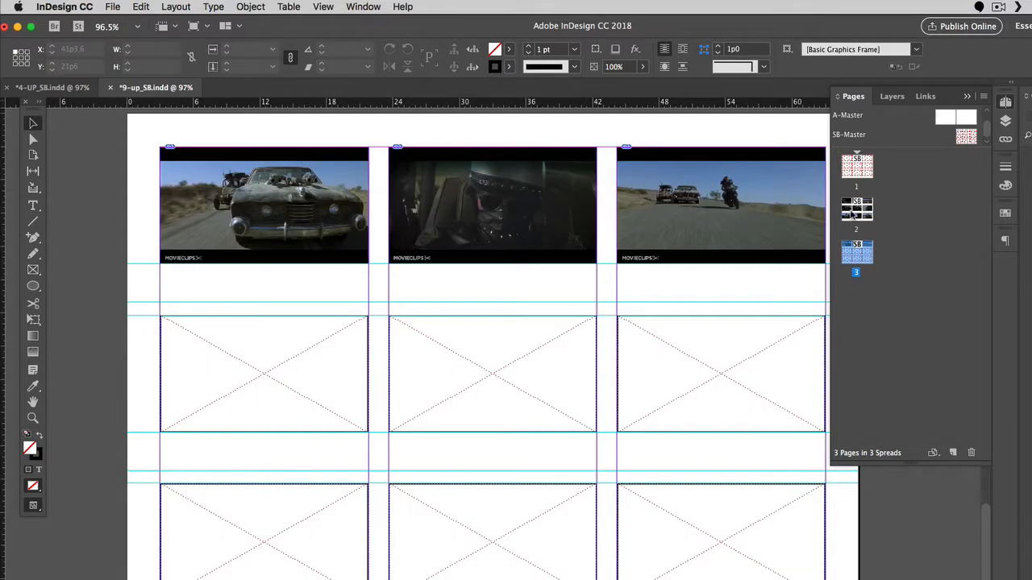
pyautogui.click(970, 454)
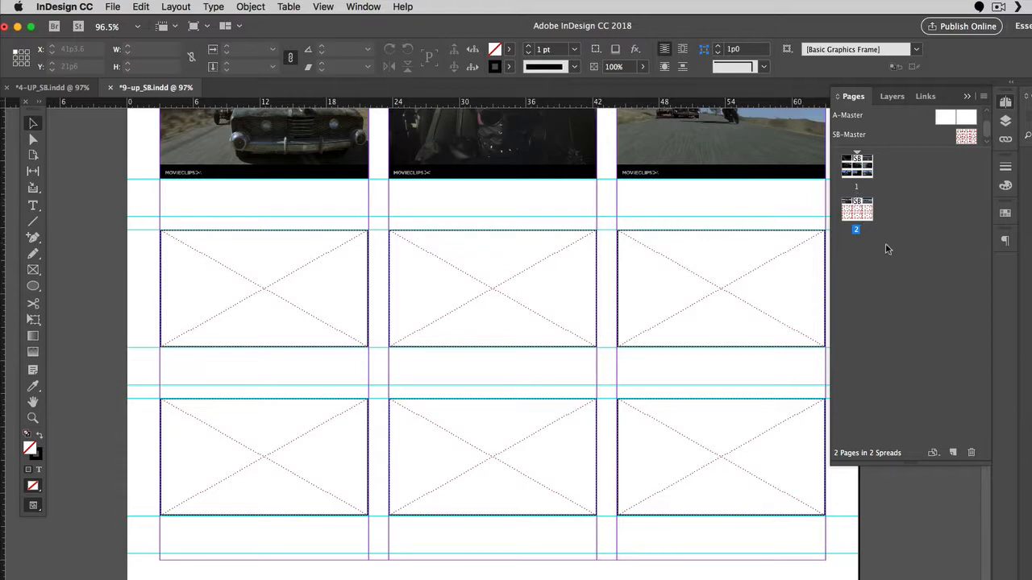
pyautogui.scroll(11, 709, 176)
pyautogui.scroll(-1, 703, 218)
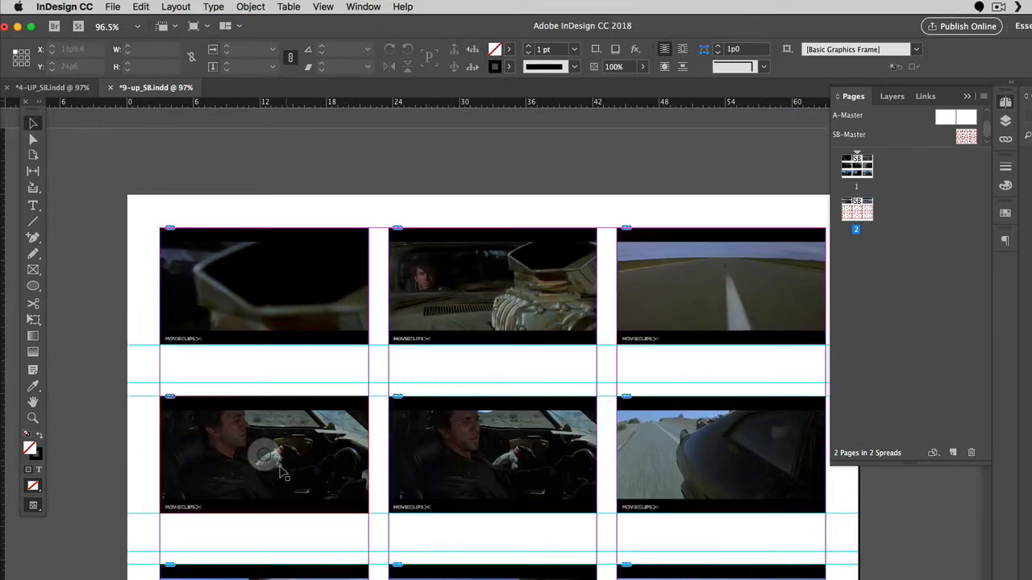
pyautogui.scroll(-5, 292, 525)
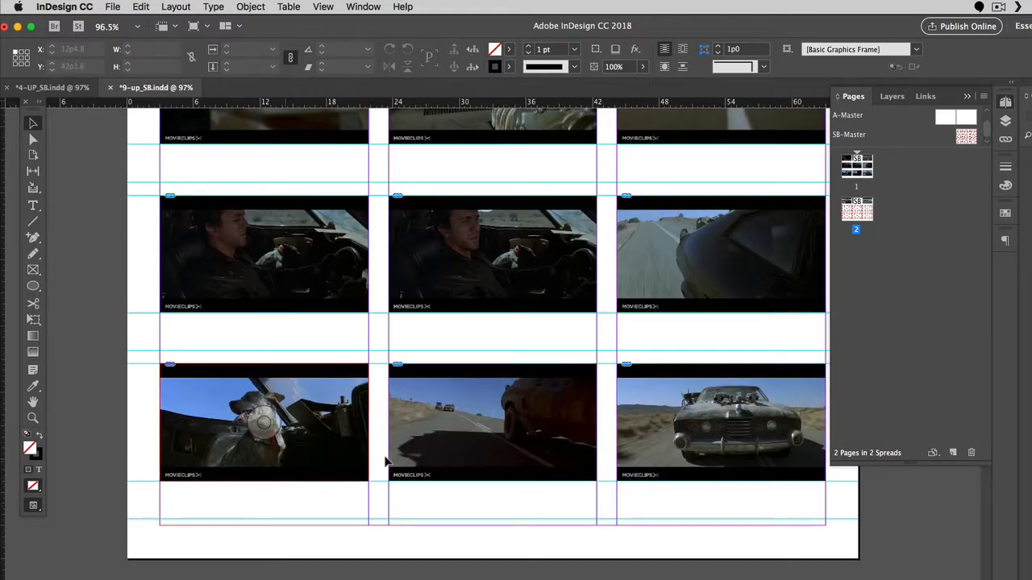
pyautogui.scroll(-10, 731, 449)
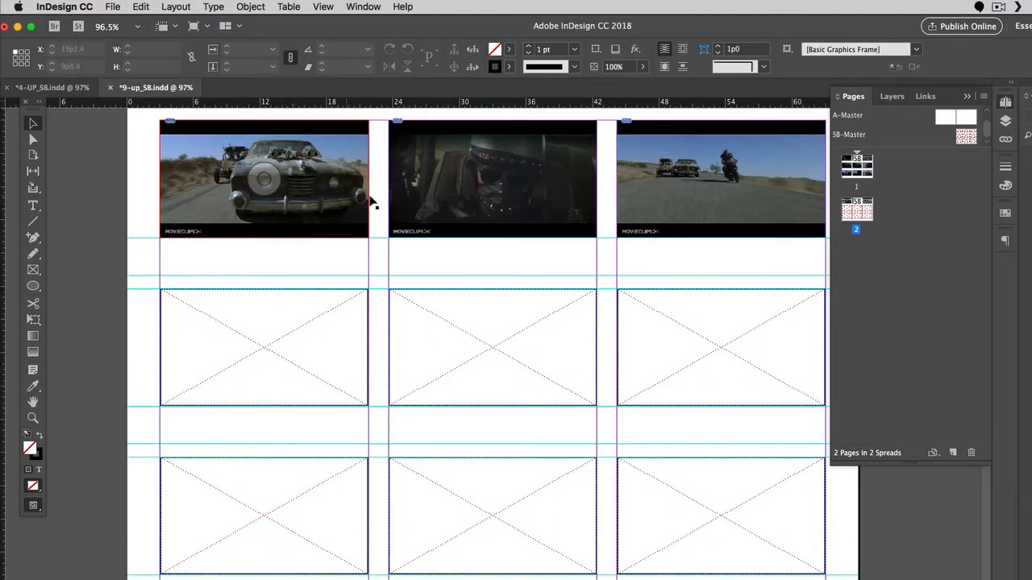
pyautogui.scroll(1, 651, 327)
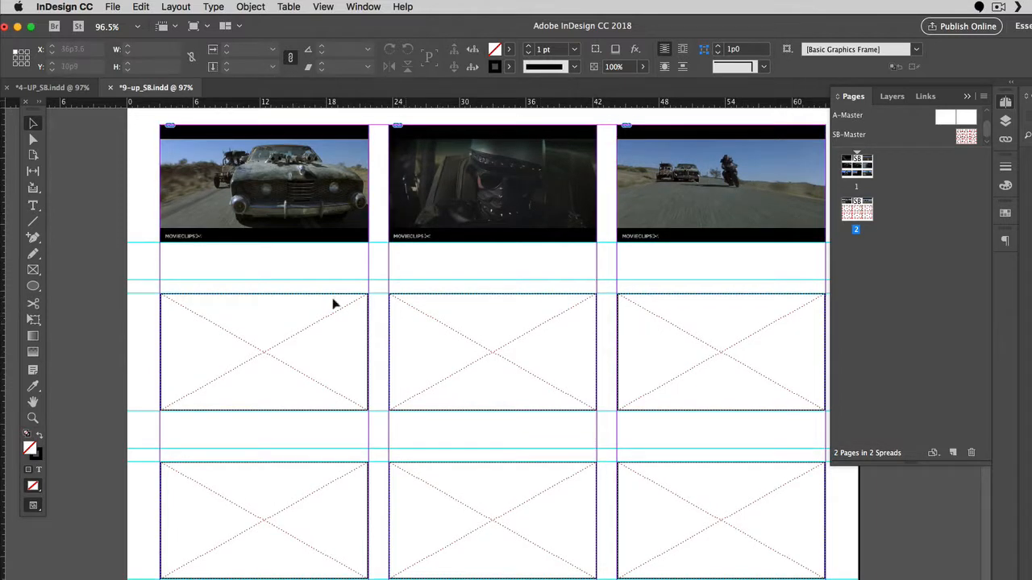
# Step: Draw a text frame beneath page 2's first still, spanning its width, and enter the caption "Typing in my intentions"
pyautogui.press('t')
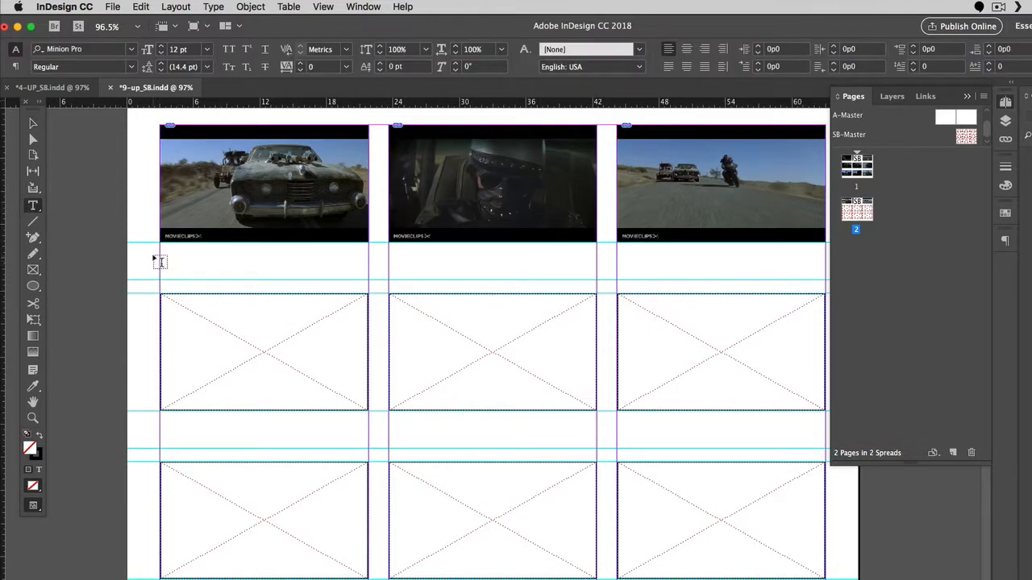
pyautogui.moveTo(162, 254); pyautogui.dragTo(368, 278)
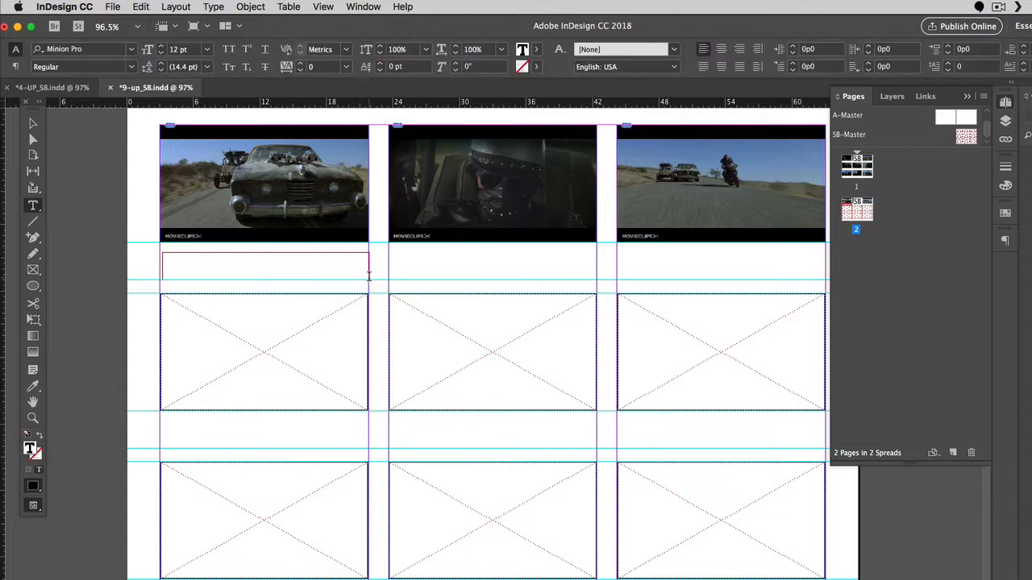
pyautogui.write('Typing in my i')
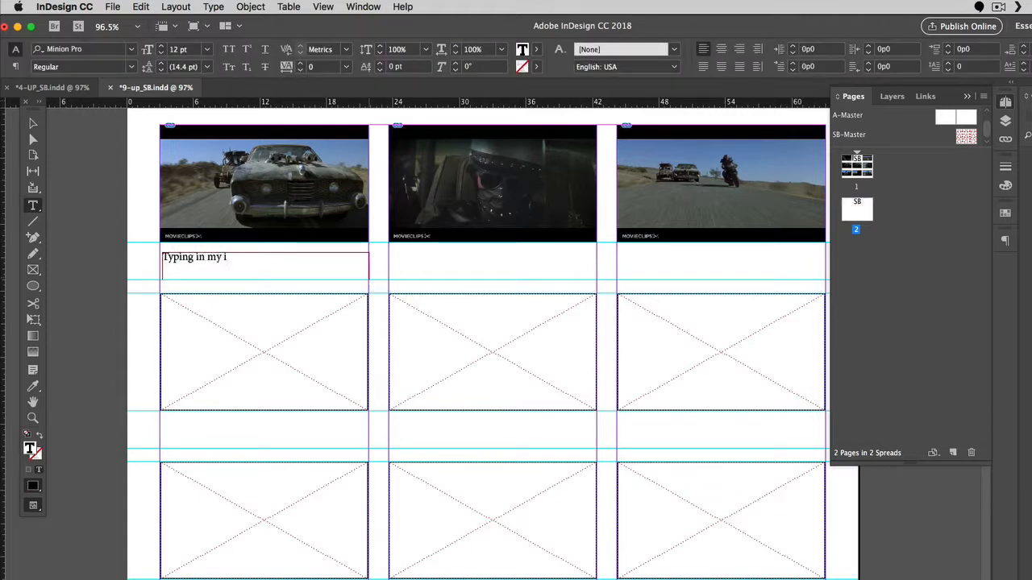
pyautogui.write('ntentions')
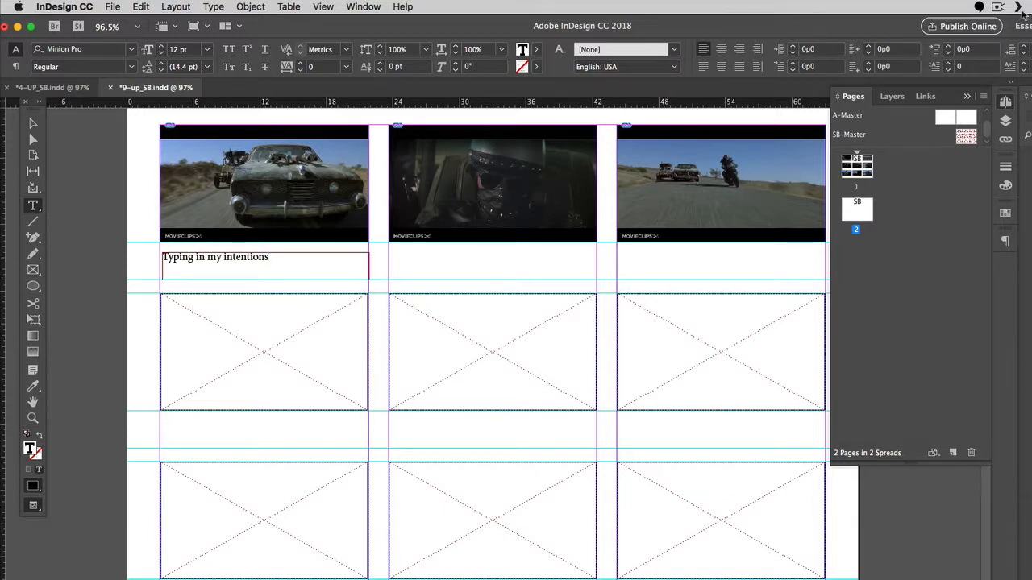
pyautogui.click(999, 7)
pyautogui.click(888, 11)
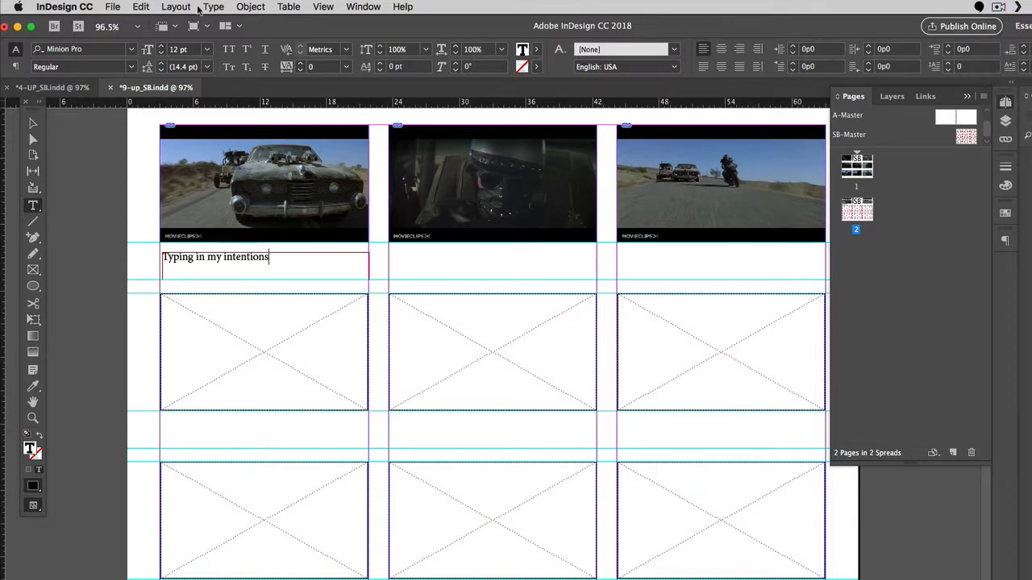
pyautogui.click(116, 7)
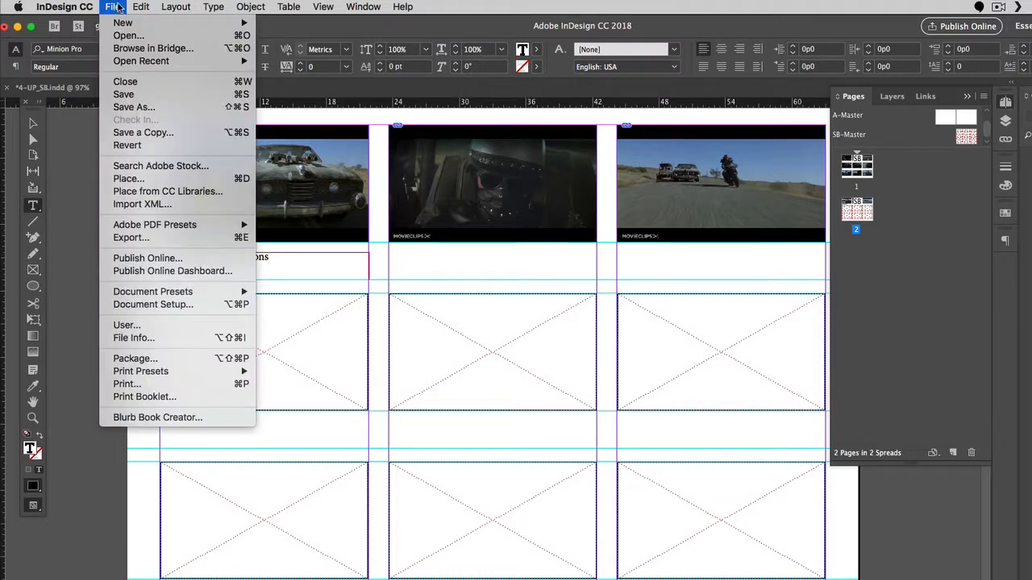
pyautogui.click(443, 395)
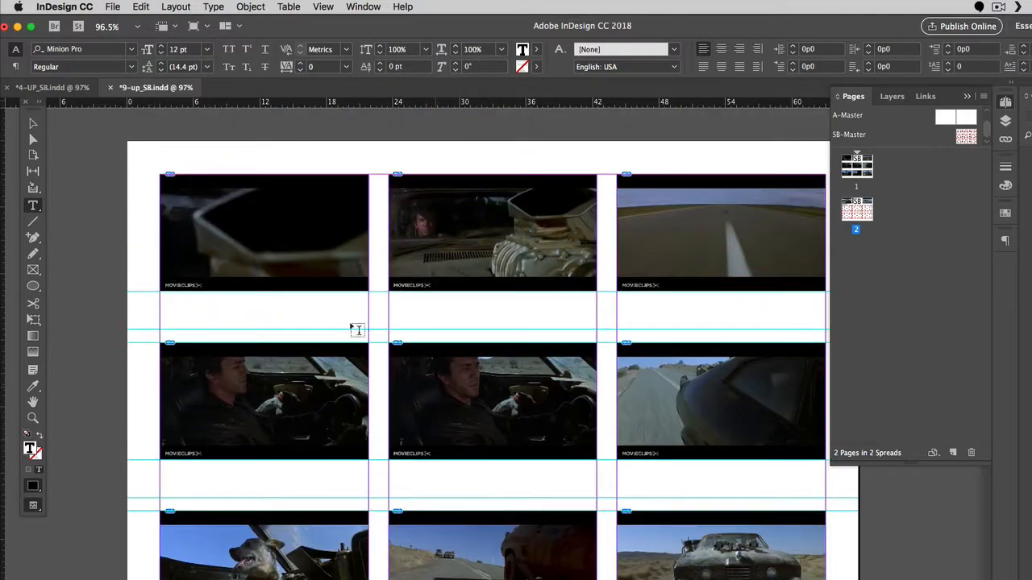
# Step: Export the storyboard to the Desktop as the PDF rw_SB using the Smallest File Size preset
pyautogui.click(113, 6)
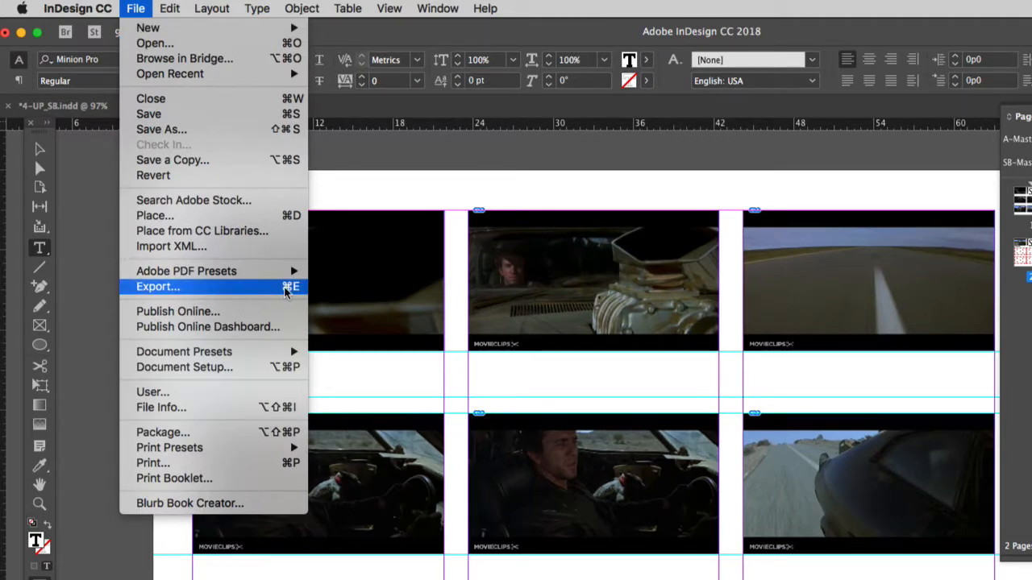
pyautogui.moveTo(292, 274)
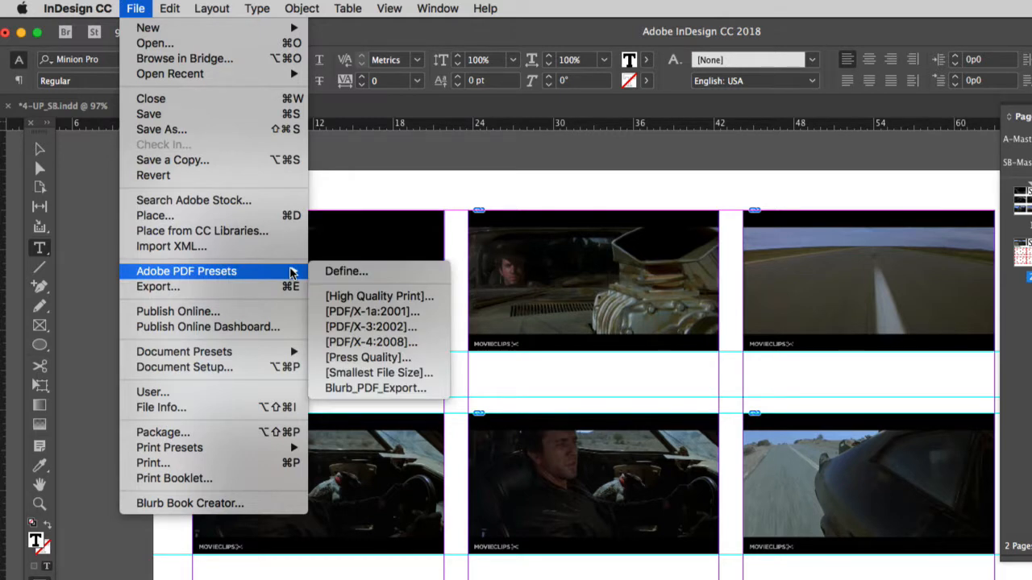
pyautogui.click(392, 374)
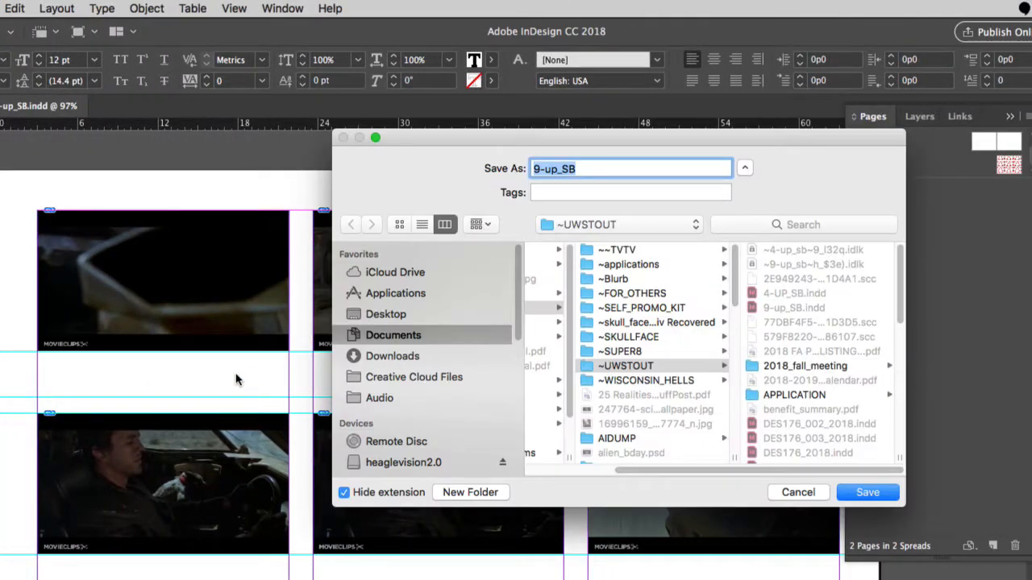
pyautogui.click(387, 314)
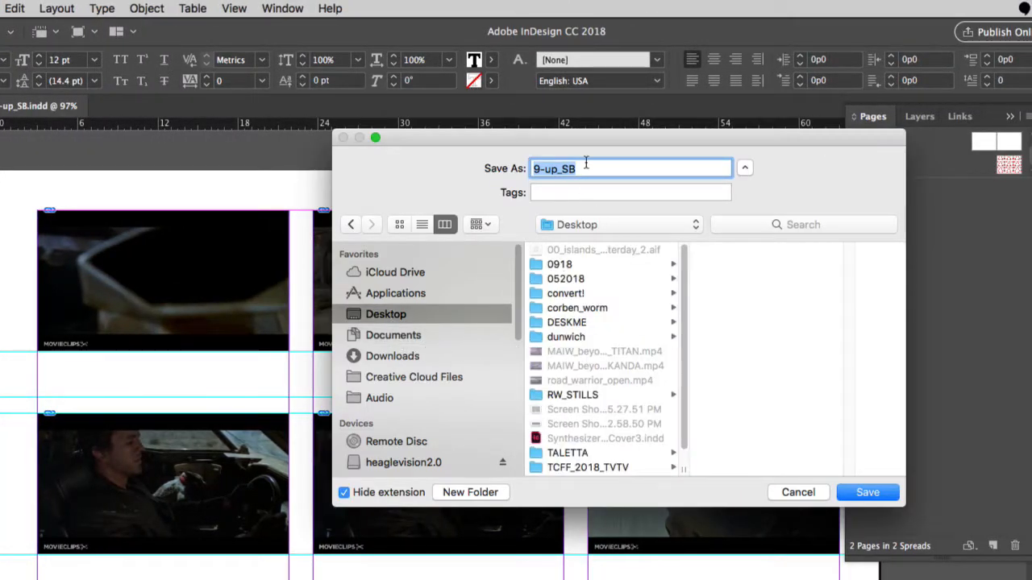
pyautogui.write('rw_S')
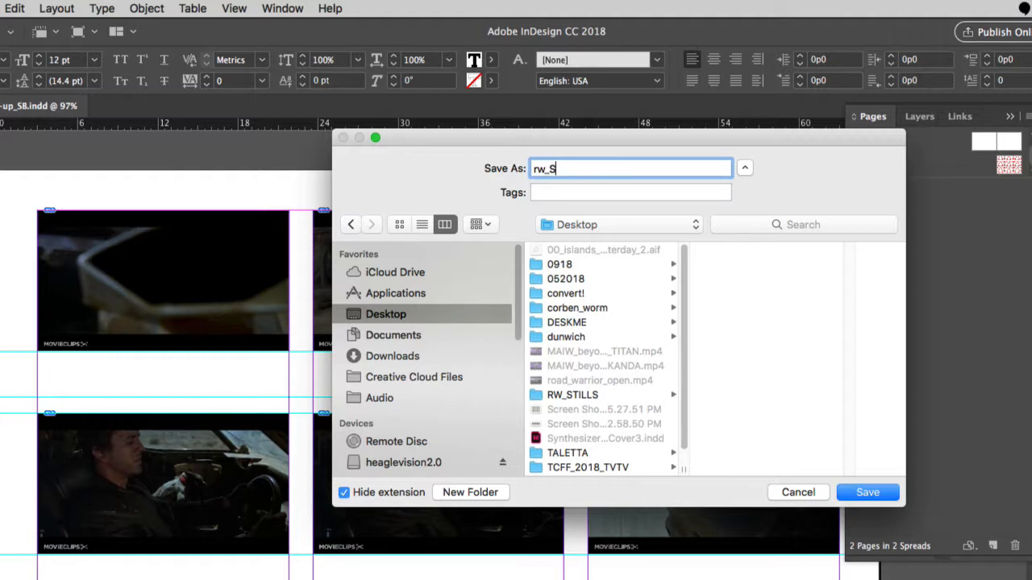
pyautogui.write('B')
pyautogui.press('Return')
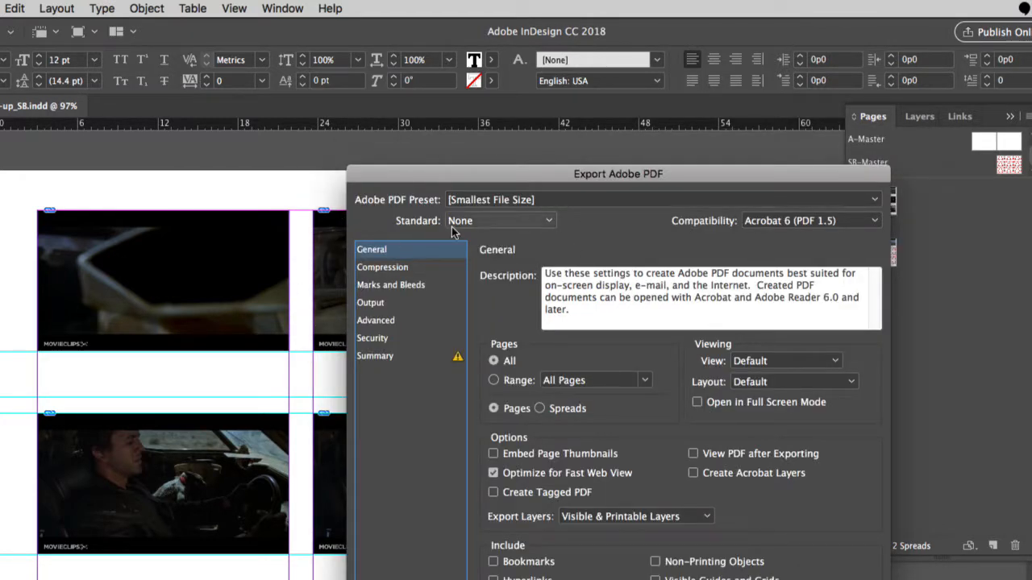
pyautogui.press('Return')
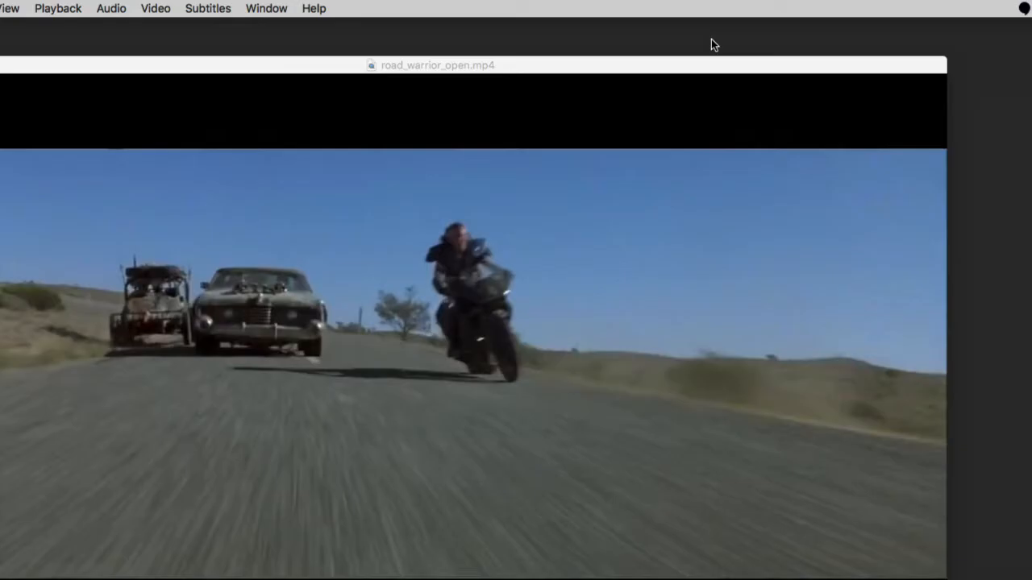
# Step: Quit the video player, move rw_SB.pdf to a clear spot on the desktop and check its file information
pyautogui.press('super+q')
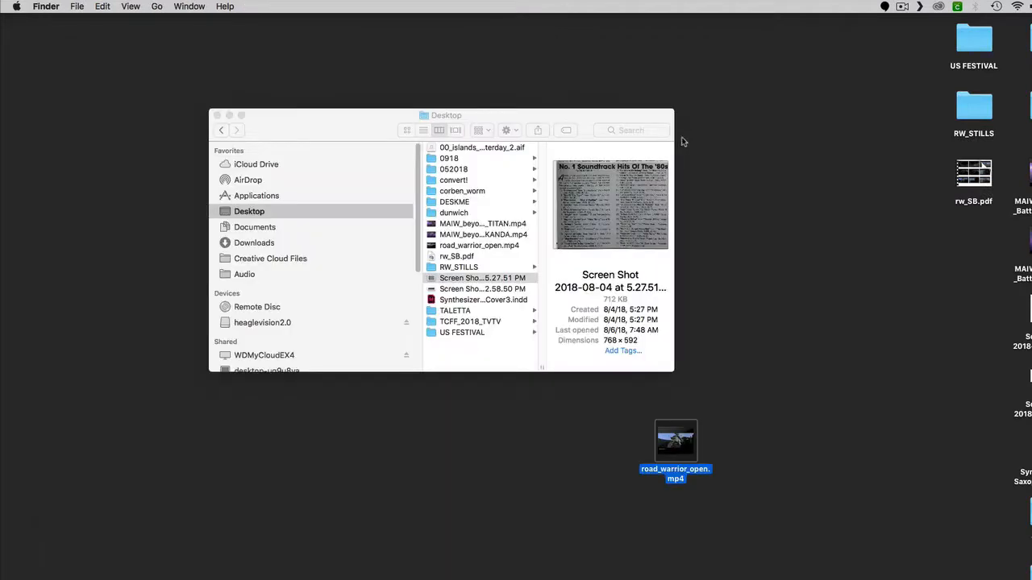
pyautogui.moveTo(971, 171); pyautogui.dragTo(427, 445)
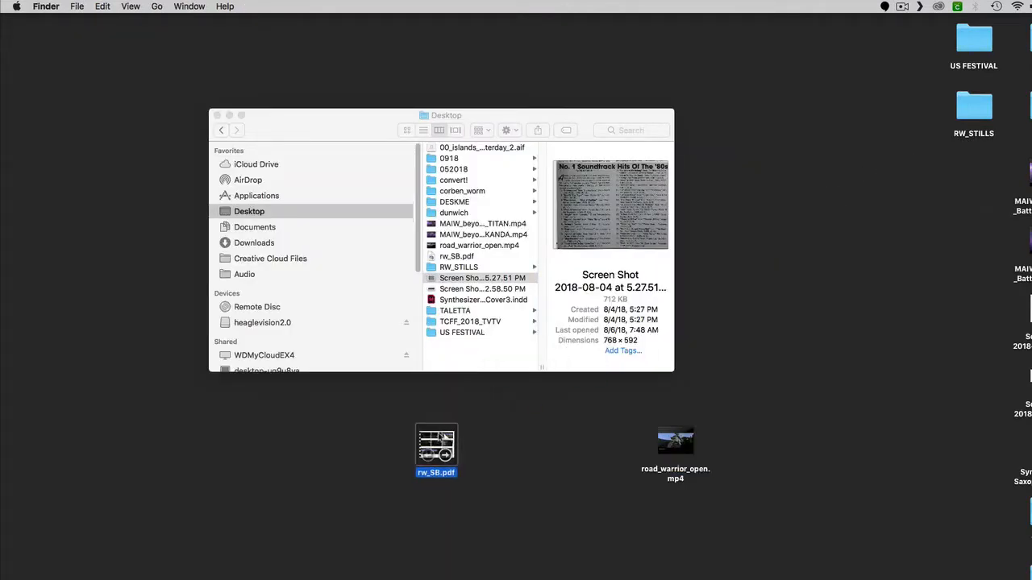
pyautogui.press('super+i')
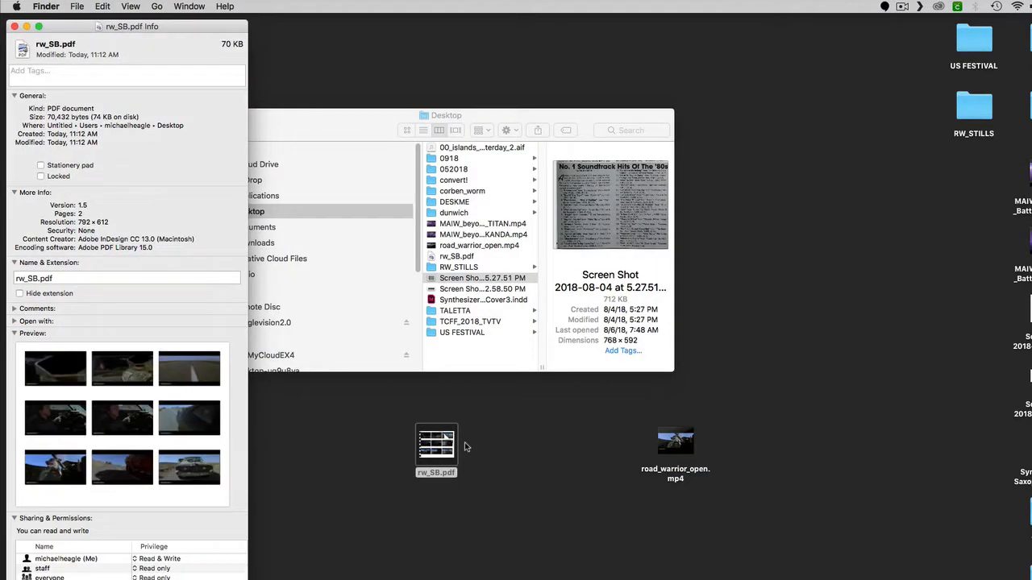
pyautogui.press('super+w')
# Step: Preview the pages of rw_SB.pdf to check the image quality of the stills
pyautogui.press('space')
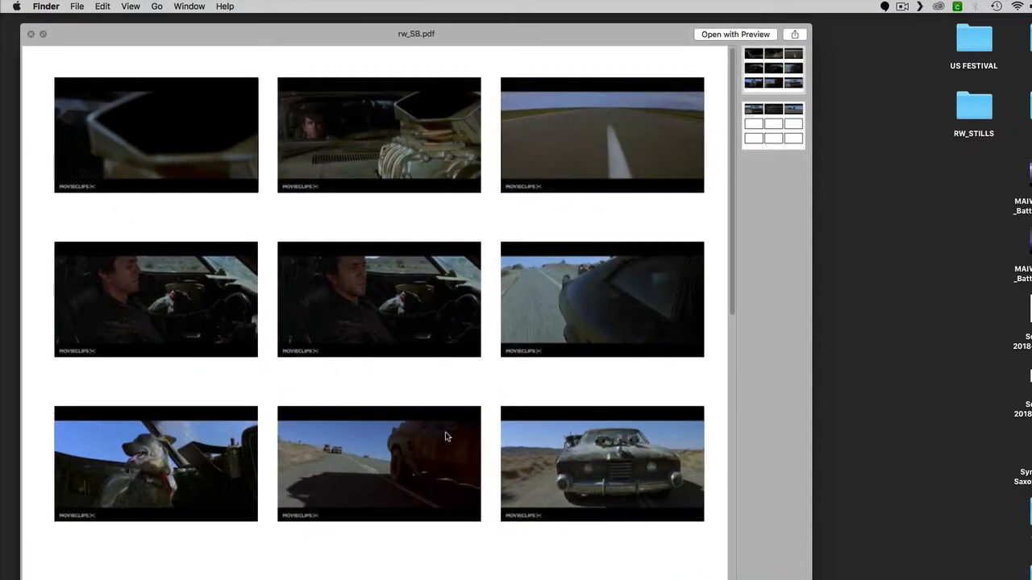
pyautogui.scroll(-10, 446, 436)
pyautogui.scroll(10, 446, 436)
pyautogui.press('space')
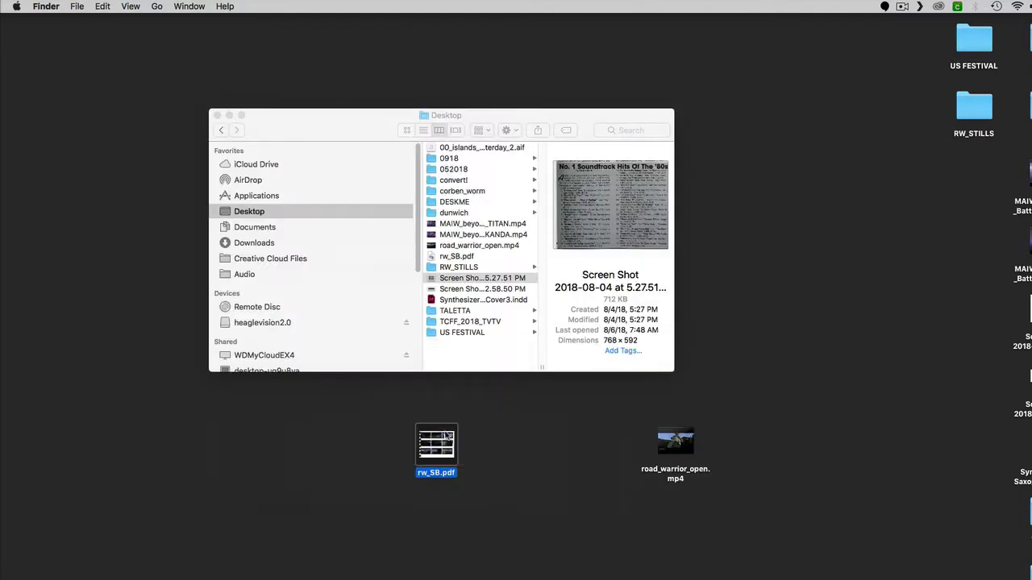
# Step: Switch back to InDesign and export the storyboard to the Desktop as rw_SB2 using the High Quality Print preset
pyautogui.press('super+Tab')
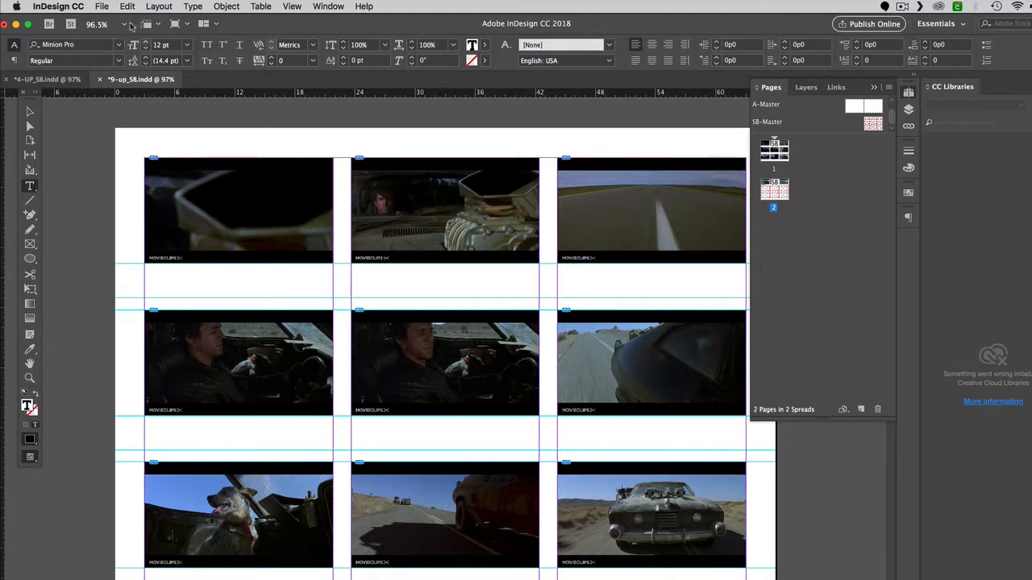
pyautogui.click(110, 6)
pyautogui.moveTo(142, 208)
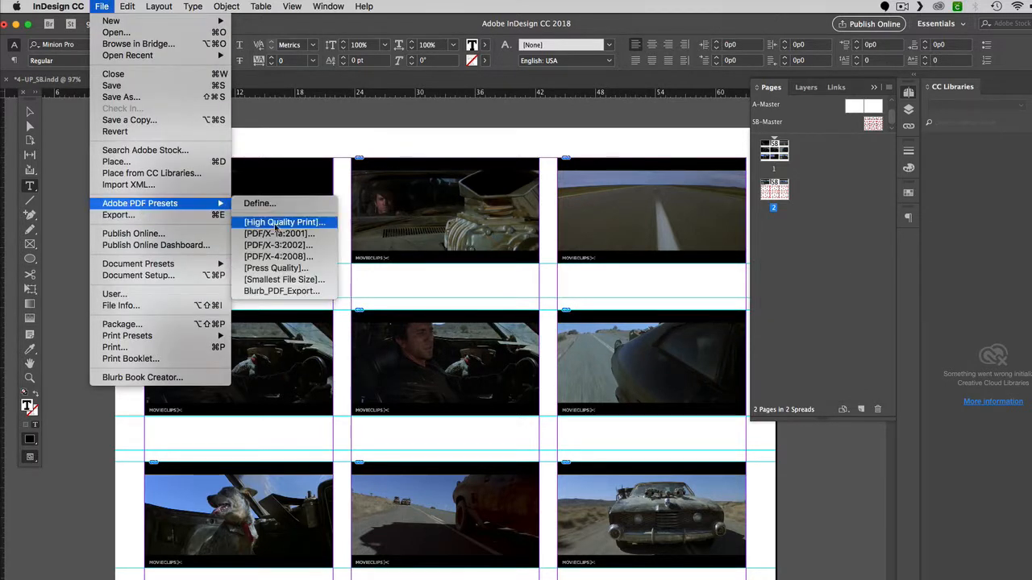
pyautogui.click(299, 220)
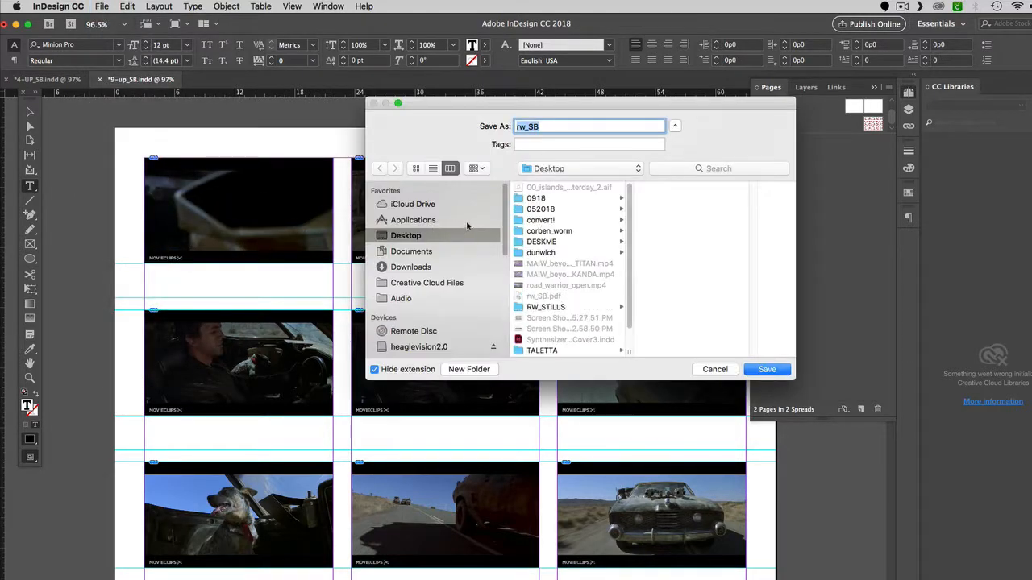
pyautogui.click(567, 129)
pyautogui.write('2')
pyautogui.press('Return')
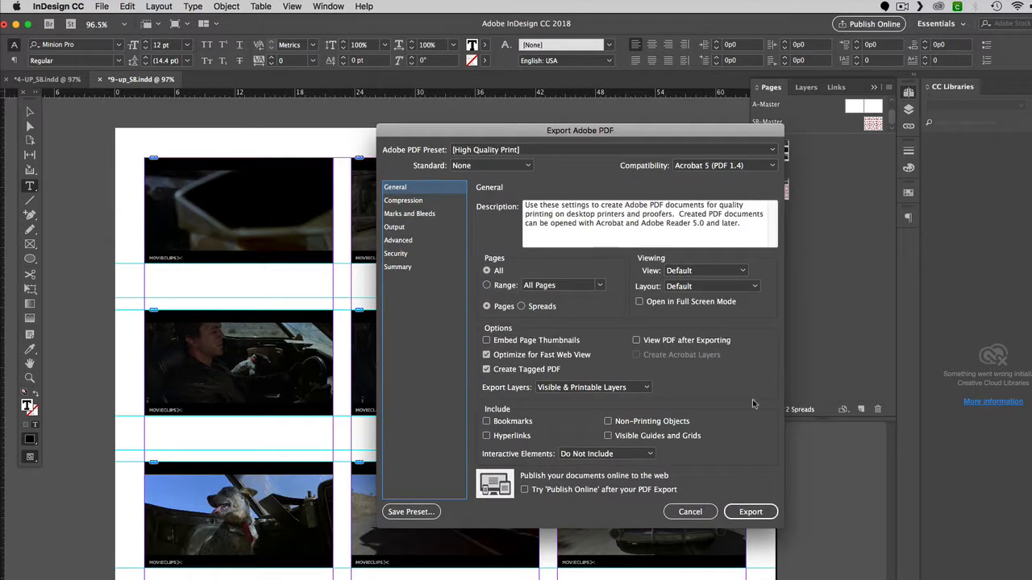
pyautogui.click(740, 512)
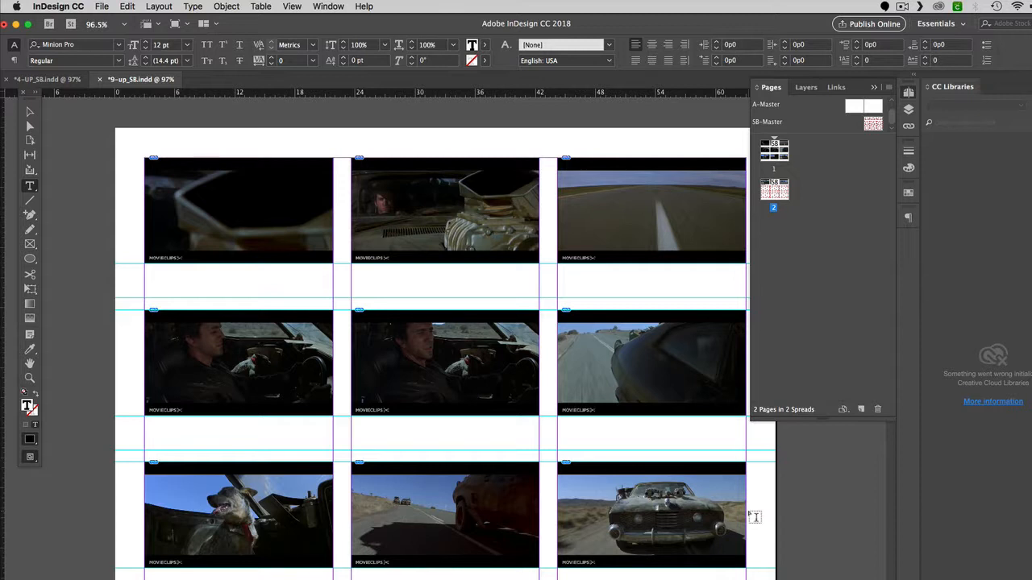
pyautogui.click(753, 516)
# Step: Hide InDesign, place rw_SB2.pdf beside rw_SB.pdf on the desktop, and inspect its pages and file information
pyautogui.press('super+h')
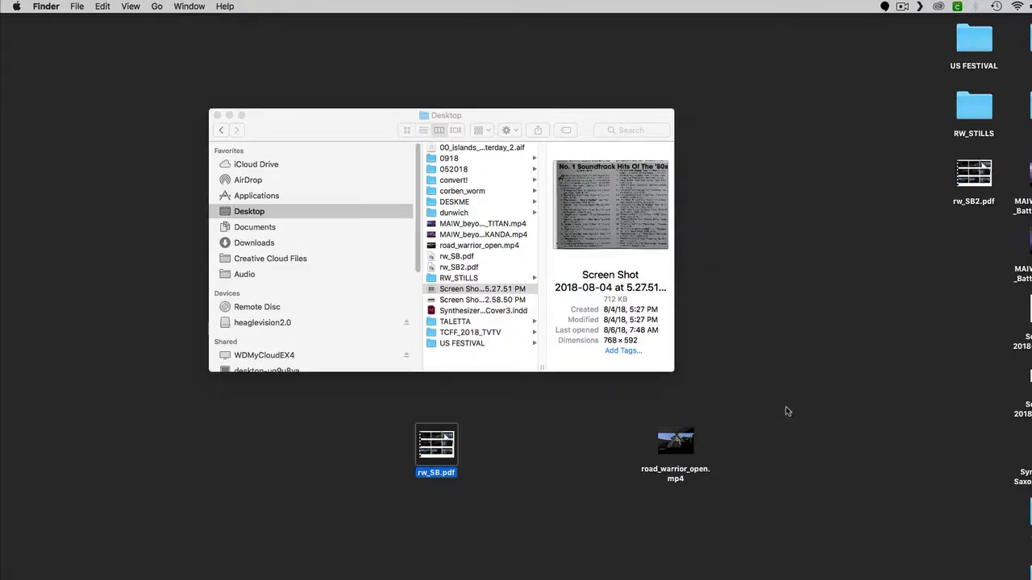
pyautogui.moveTo(974, 174); pyautogui.dragTo(476, 442)
pyautogui.press('space')
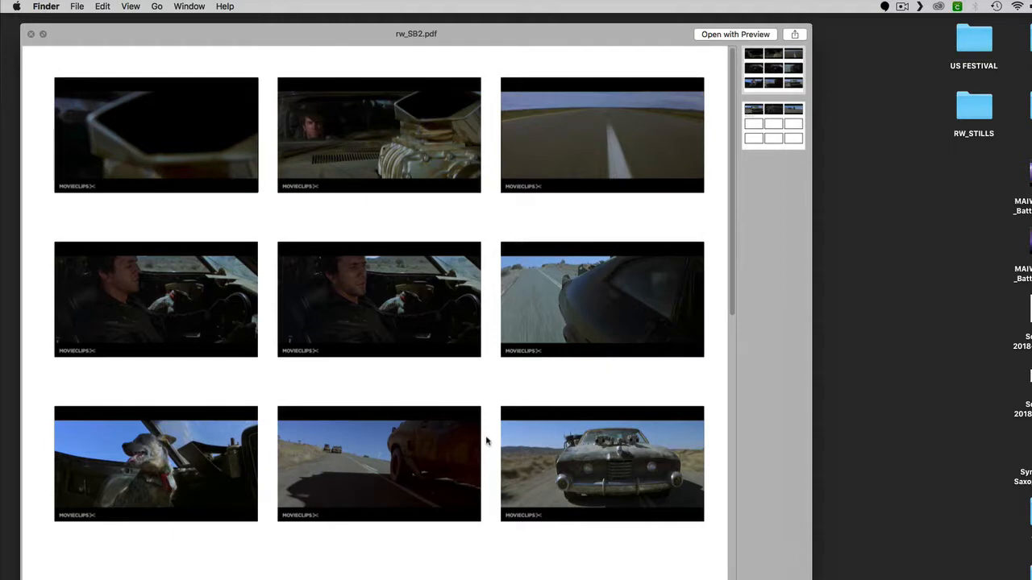
pyautogui.scroll(-3, 486, 437)
pyautogui.press('space')
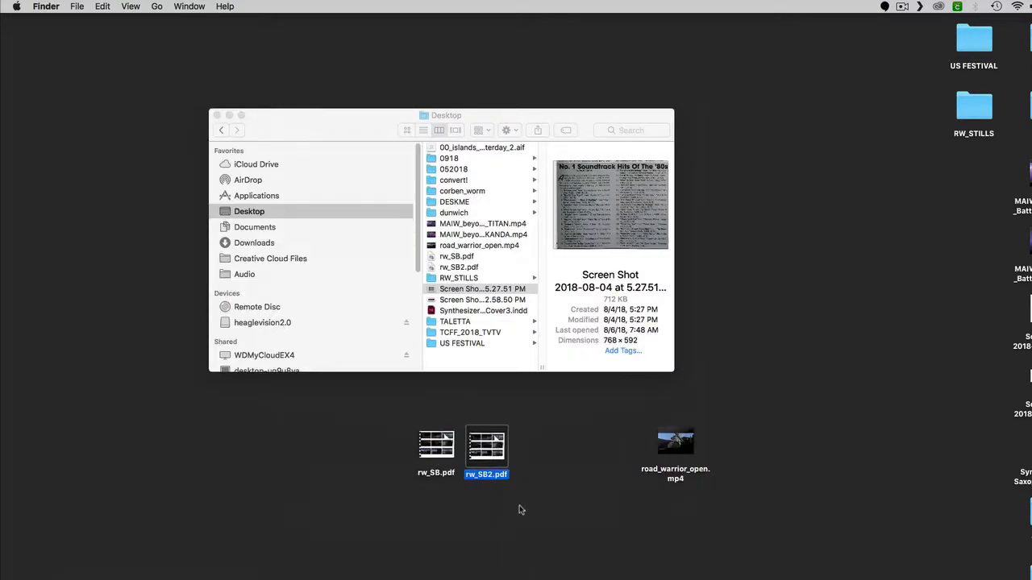
pyautogui.press('super+i')
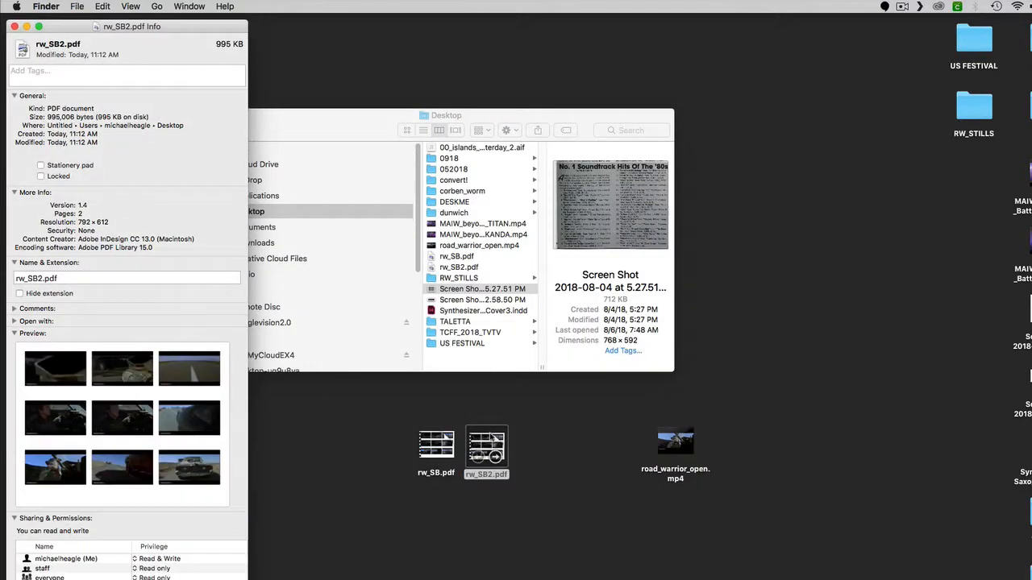